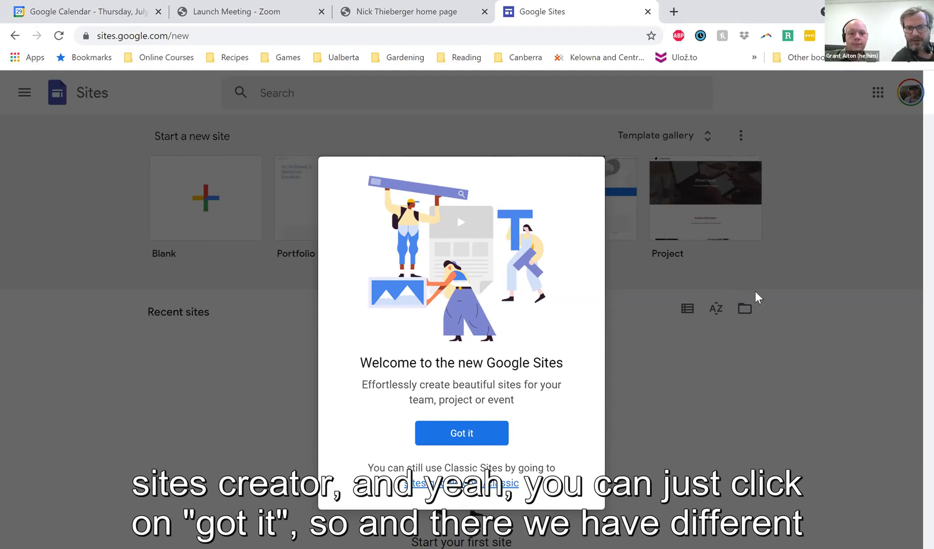
Step: Dismiss the welcome message and start a new site from the Portfolio template
click(439, 433)
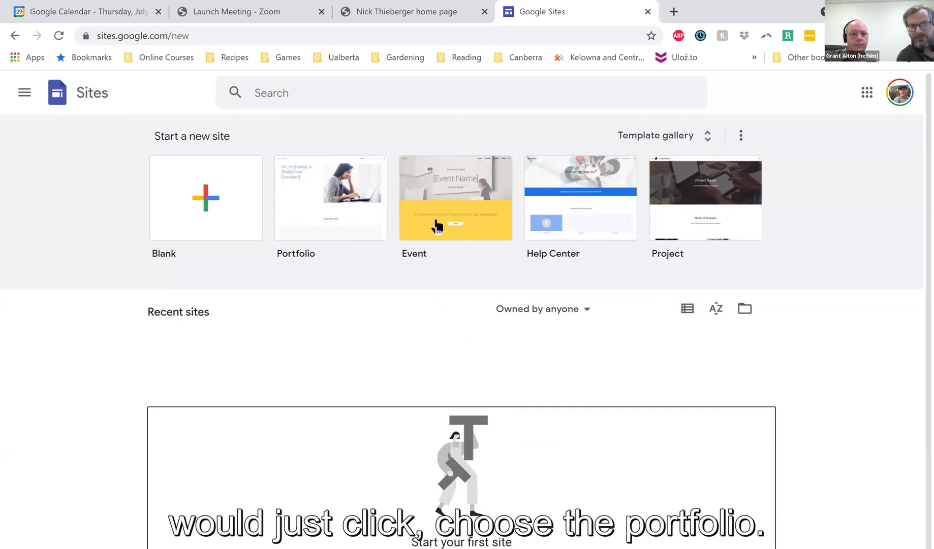
click(331, 202)
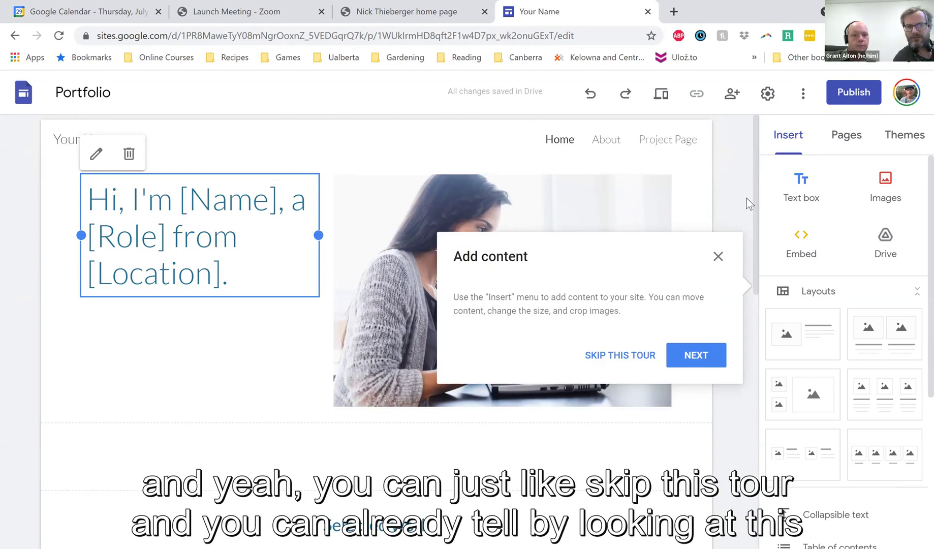
Step: Skip the tour and fill the headline with the owner's name, 'Research Fellow' and 'Canberra.'
click(617, 356)
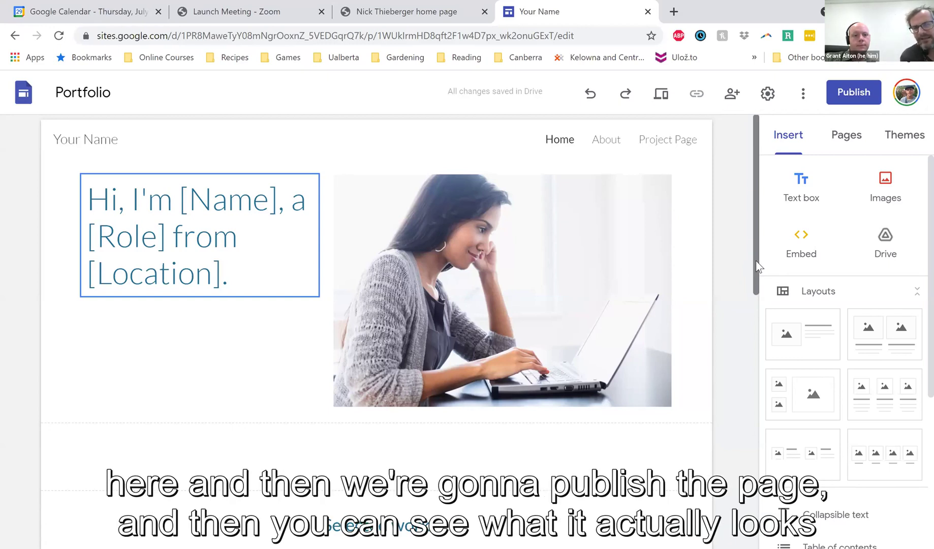
click(276, 207)
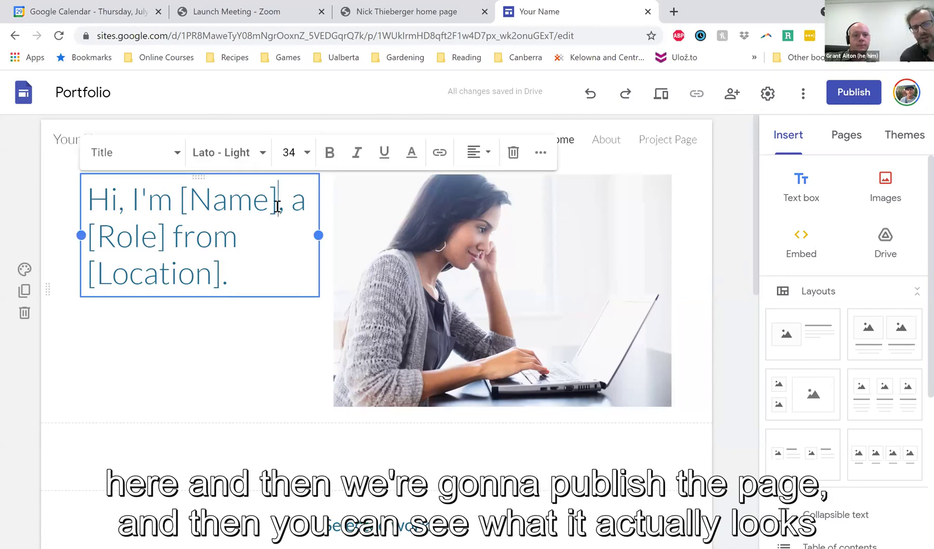
key(BackSpace)
key(BackSpace)
key(BackSpace)
key(BackSpace)
key(BackSpace)
key(BackSpace)
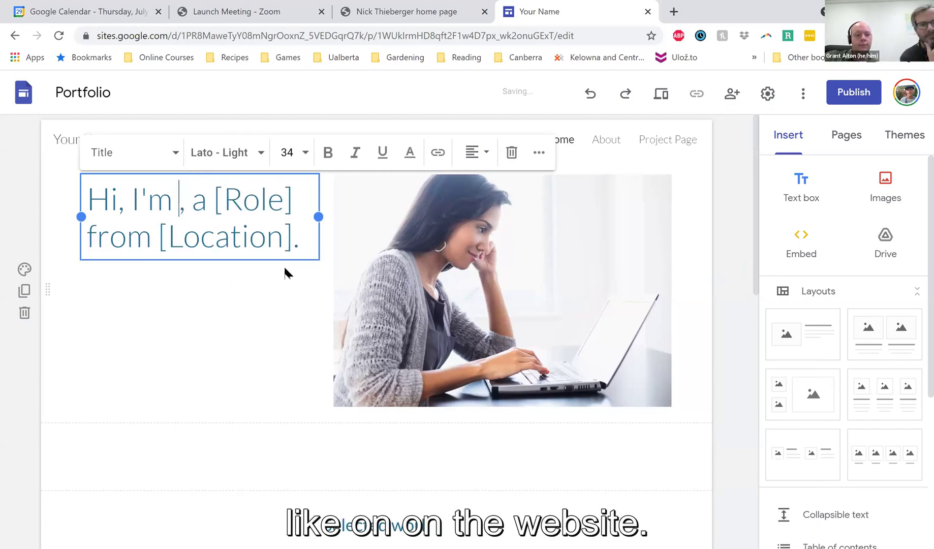
text(Grant Aiton)
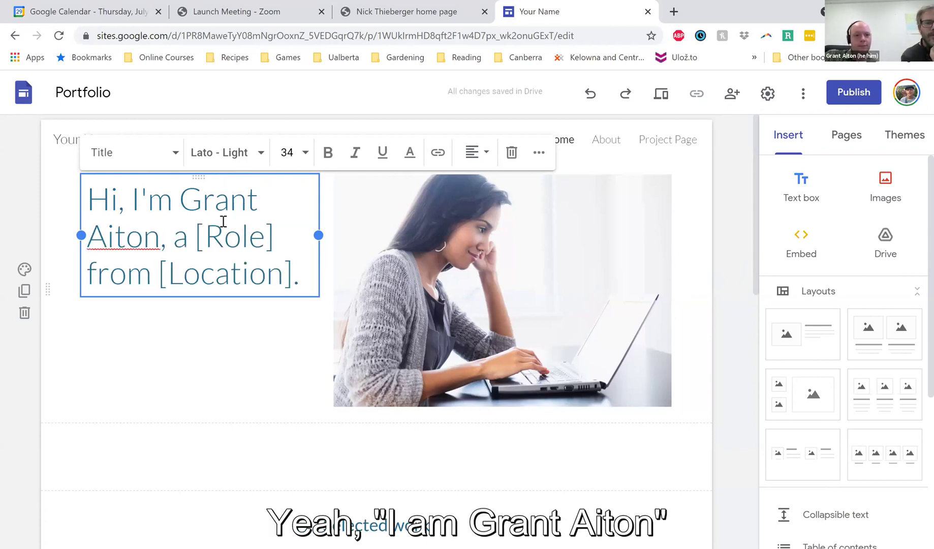
drag(197, 235, 276, 244)
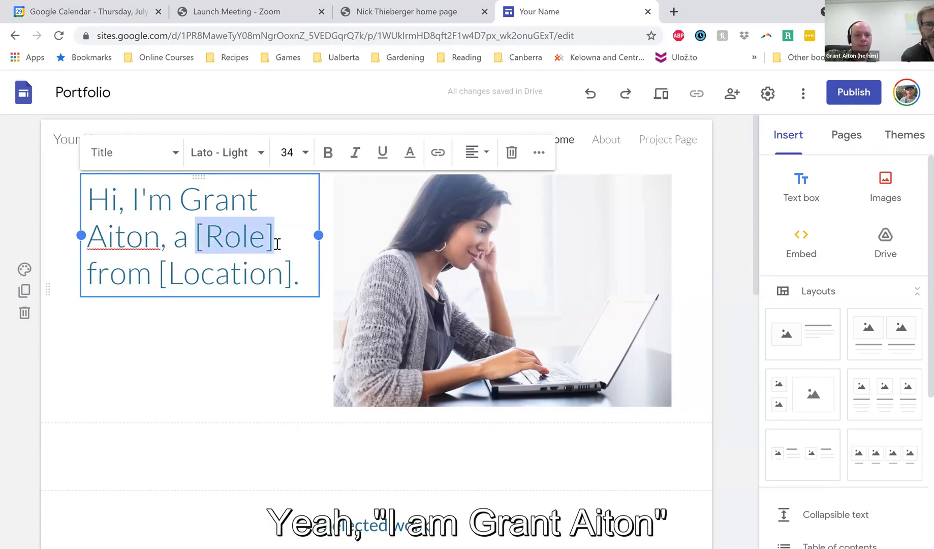
text(Resea)
text(rch Fe)
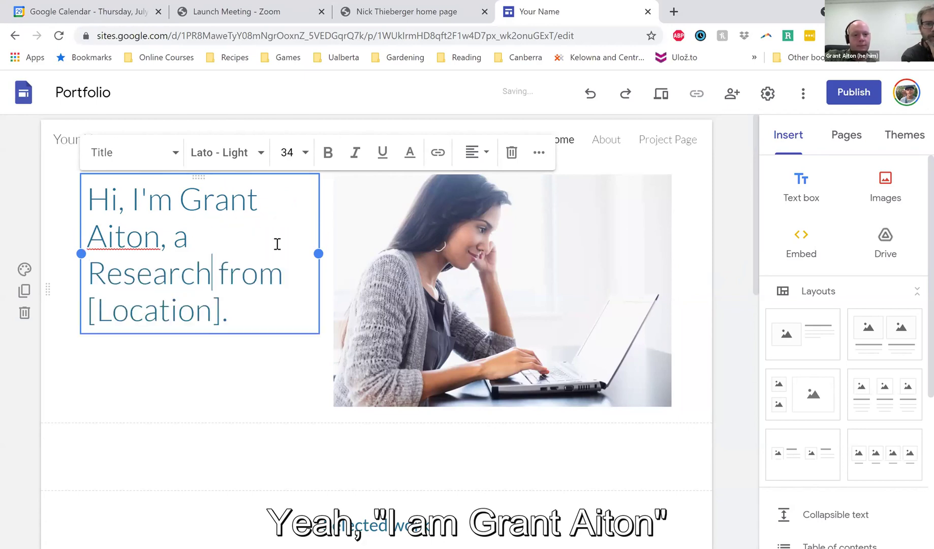
text(llow)
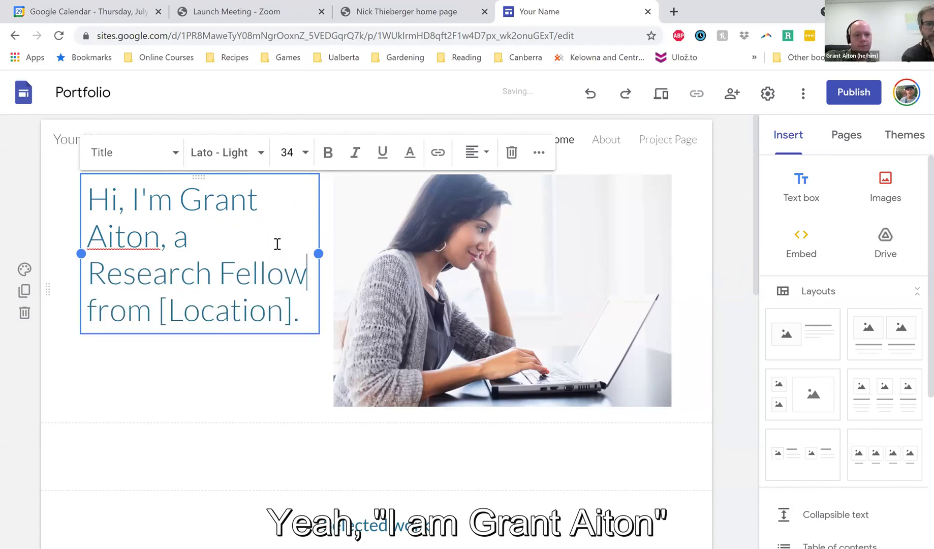
drag(160, 311, 294, 323)
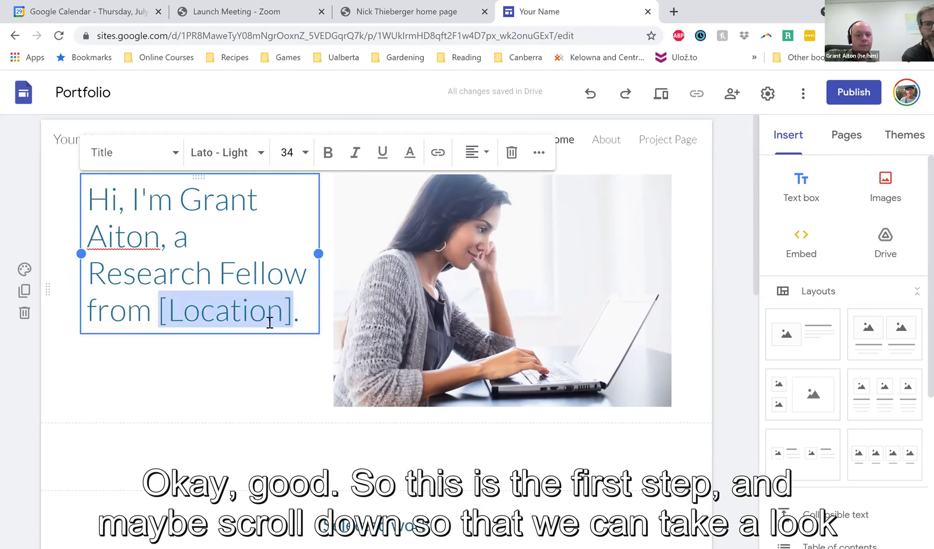
text(Canberra.)
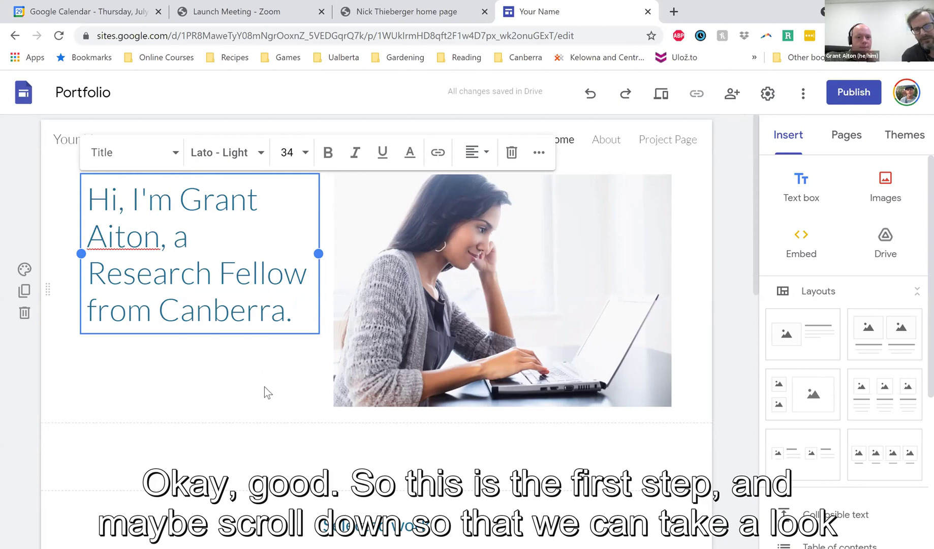
Step: Scroll down to the Selected work section with its presentation, project and video cards
scroll(271, 418, down, 5)
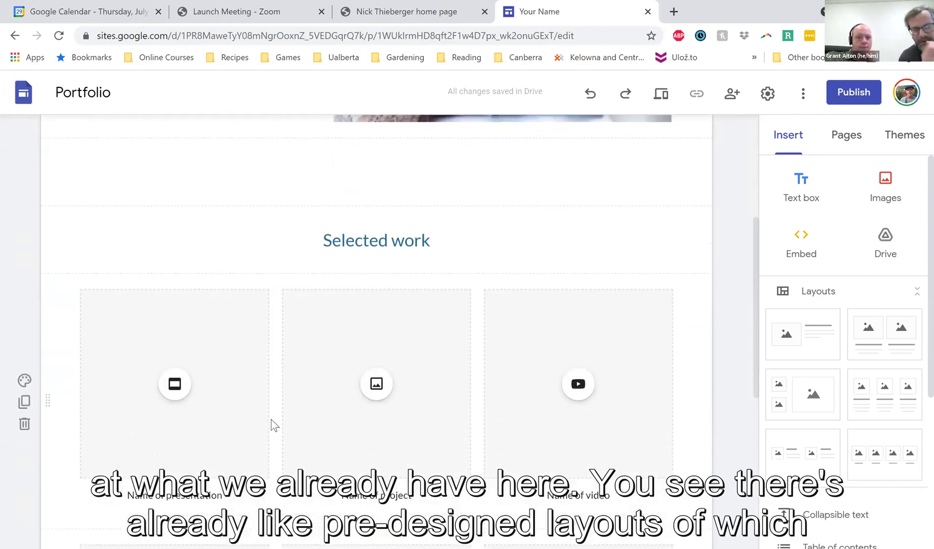
scroll(271, 419, down, 1)
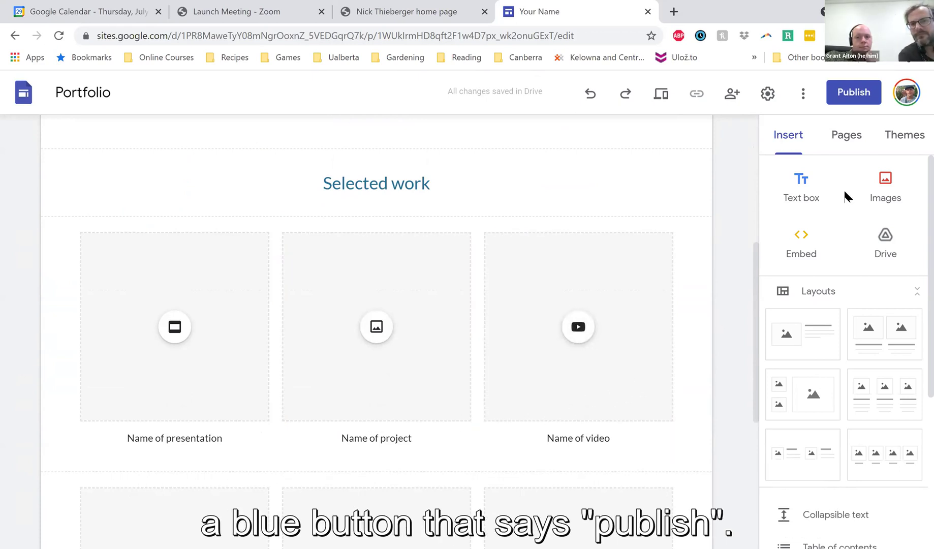
Step: Publish the site at a sites.google.com/view address based on the owner's name
click(847, 97)
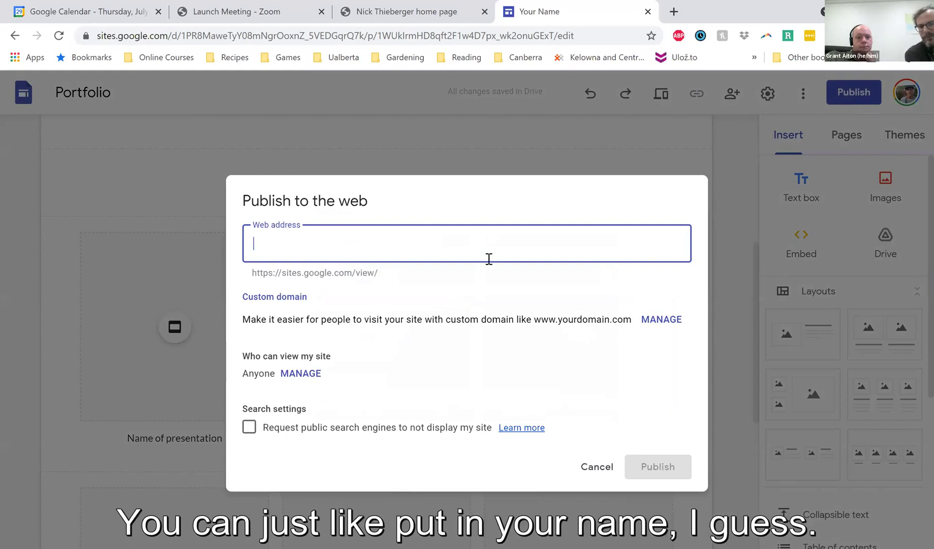
text(grant)
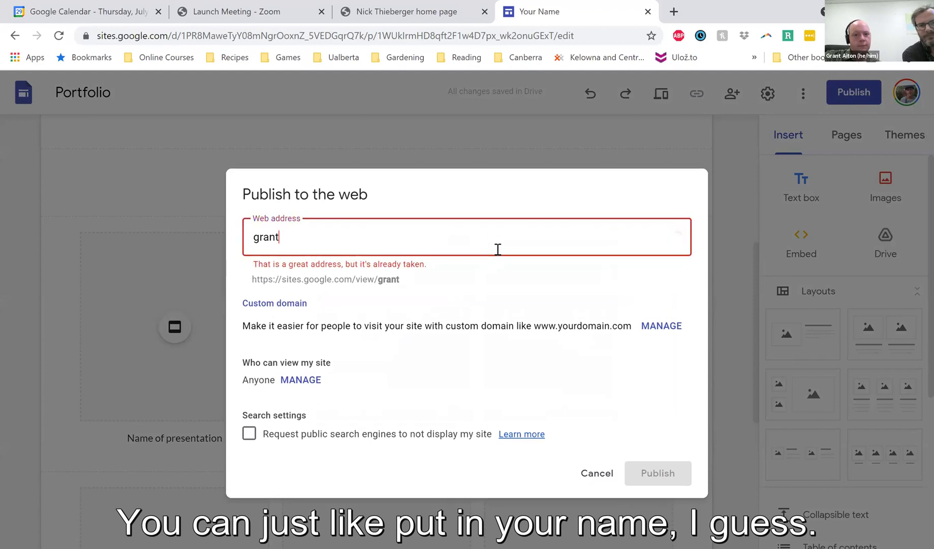
text(aiton)
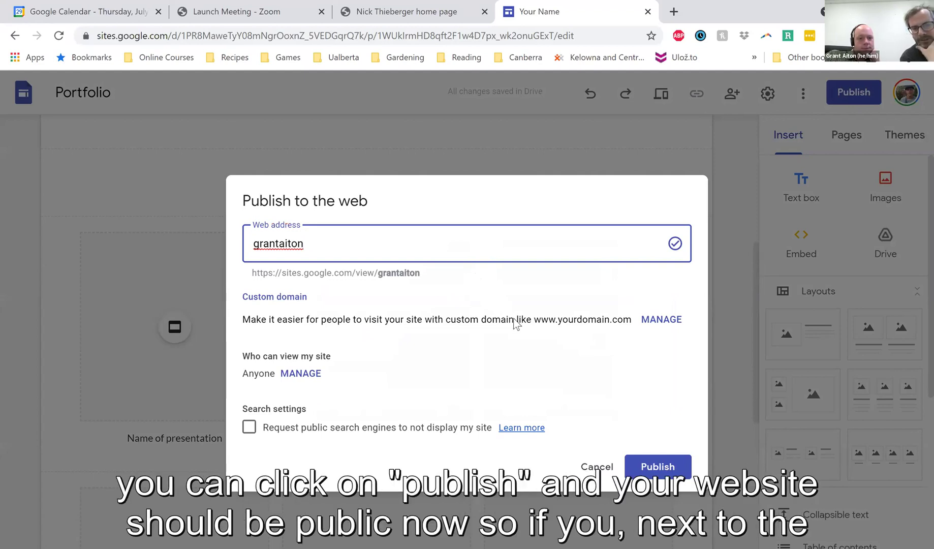
click(651, 475)
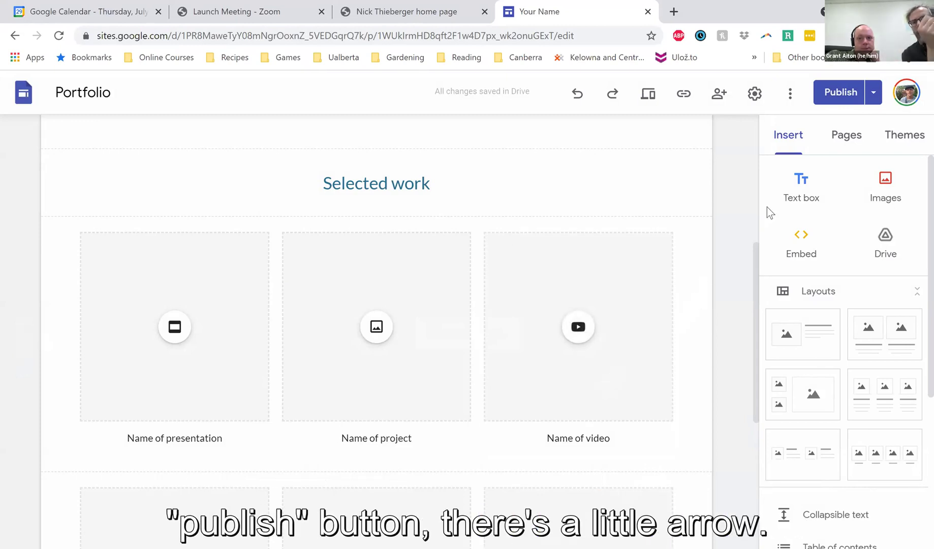
Step: View the published site in a new tab and scroll through the live home page
click(874, 95)
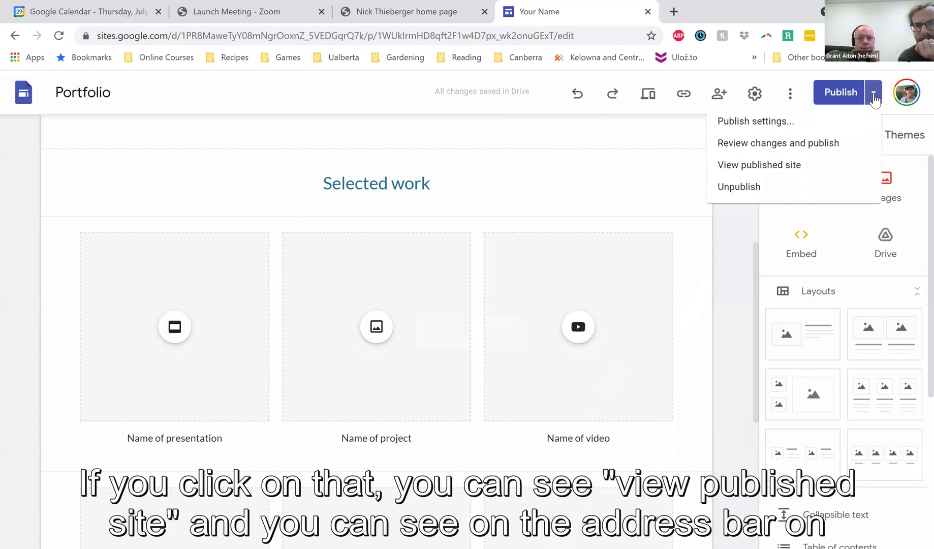
click(796, 173)
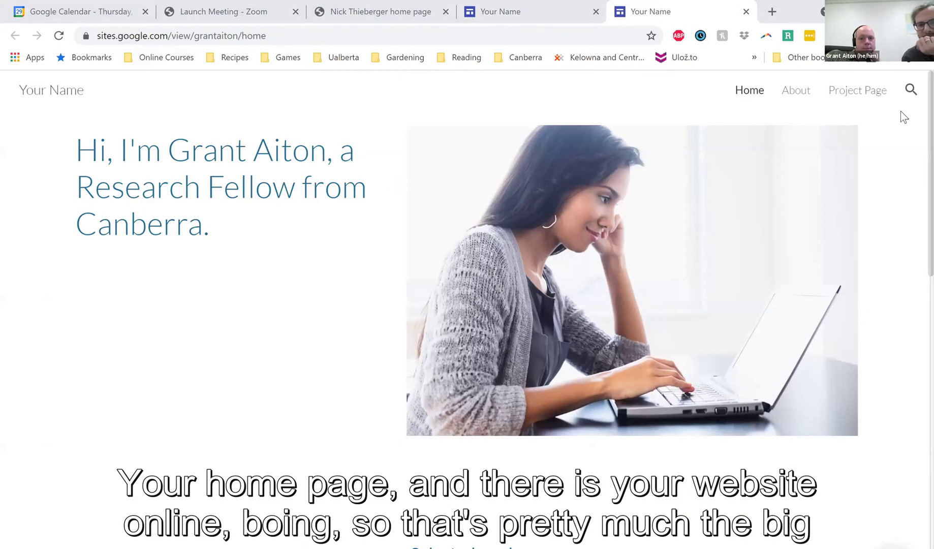
scroll(335, 318, down, 1)
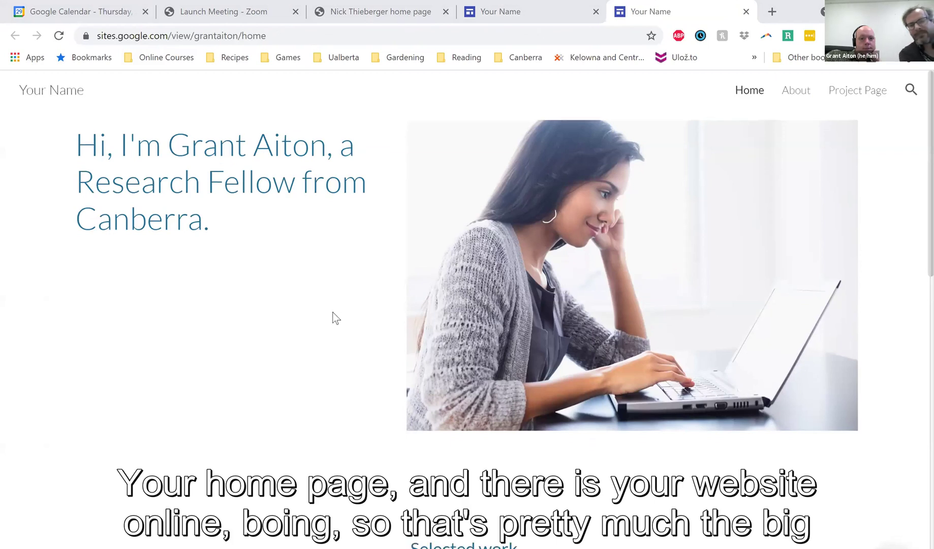
scroll(337, 318, down, 5)
scroll(337, 318, up, 6)
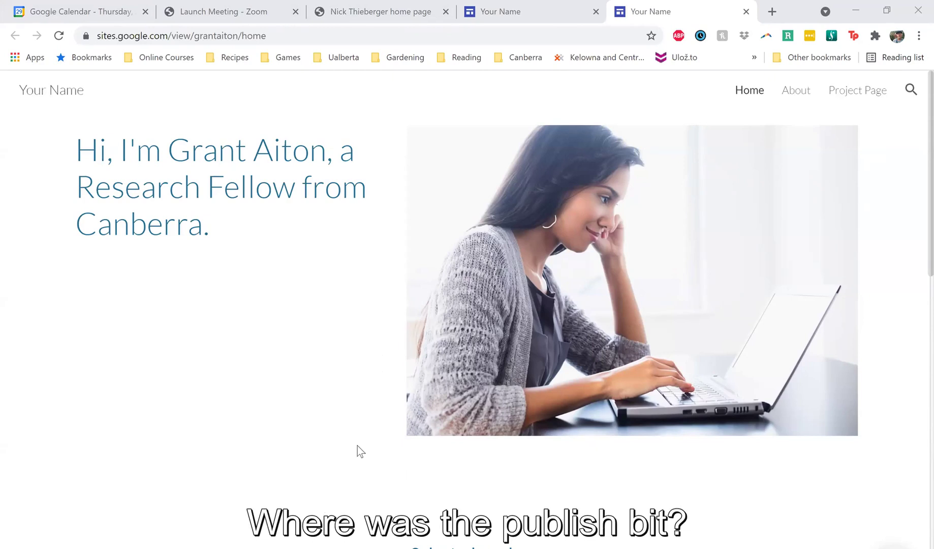
Step: Select the live site's web address, then switch back to the editor tab
click(461, 40)
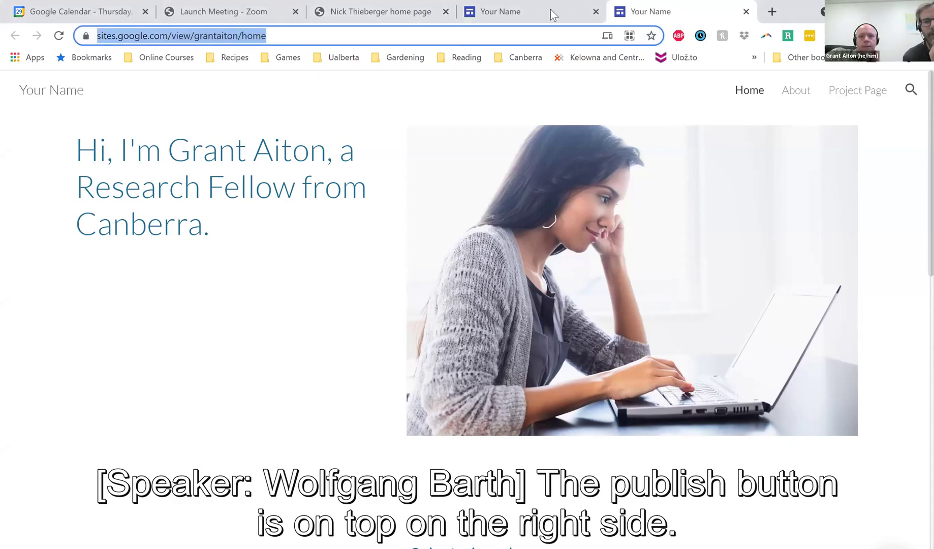
click(529, 11)
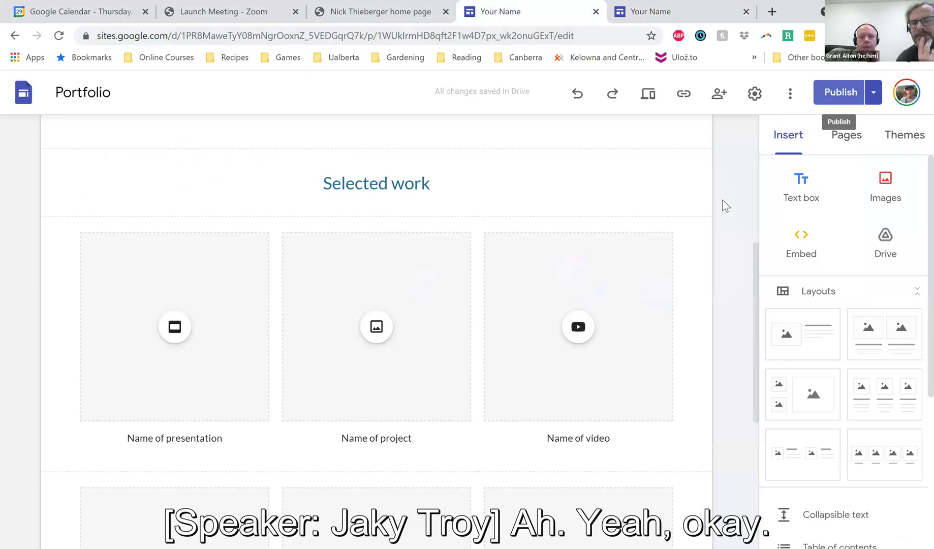
scroll(698, 221, up, 5)
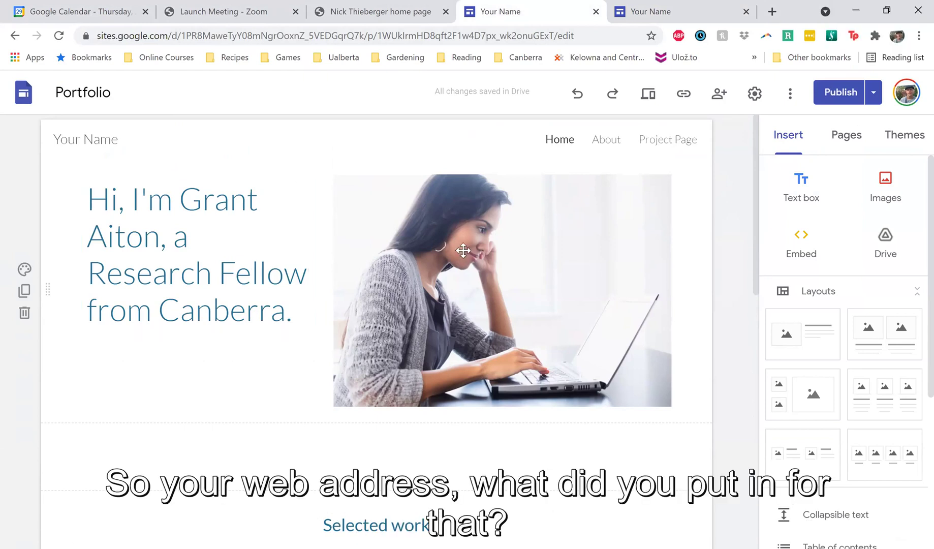
Step: Open Publish settings to check the site's current web address
click(873, 92)
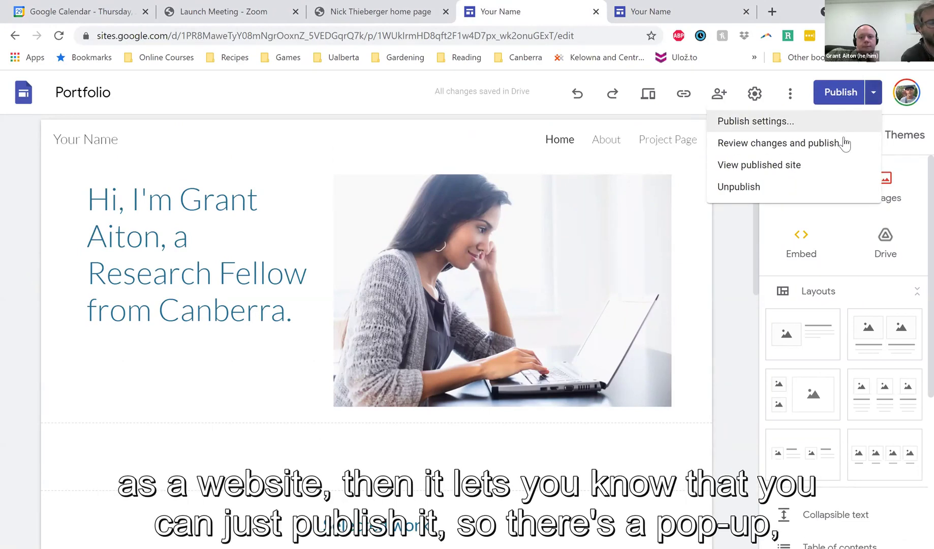
click(219, 390)
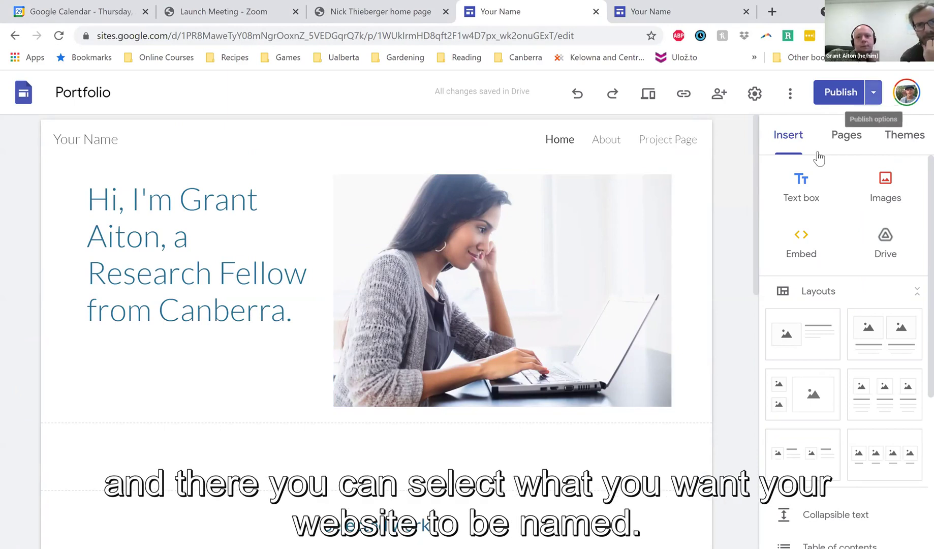
click(874, 92)
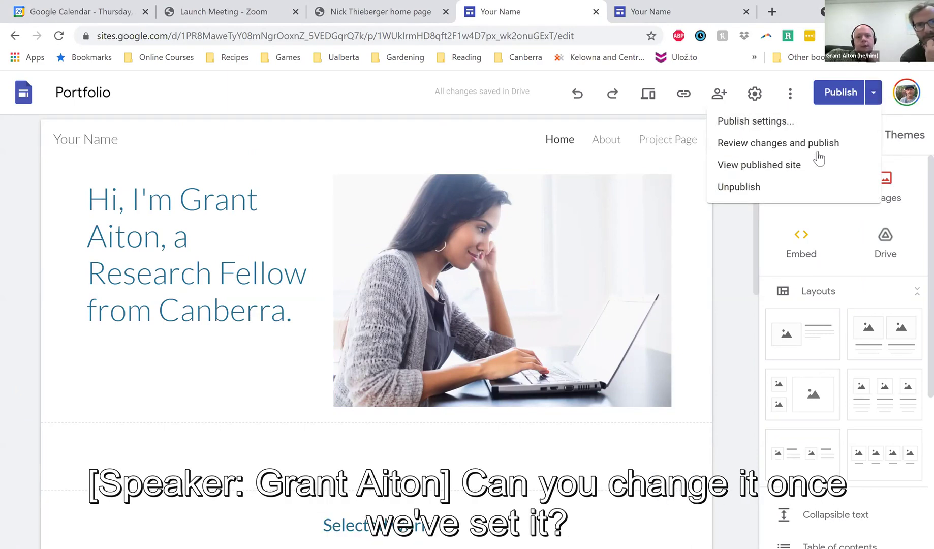
click(756, 121)
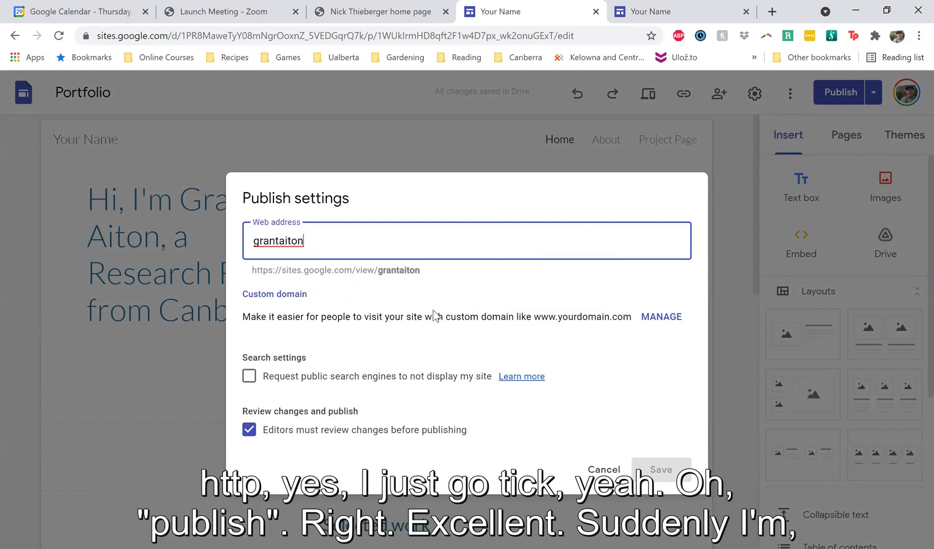
Step: Cancel the Publish settings dialog, leaving the web address unchanged
click(603, 471)
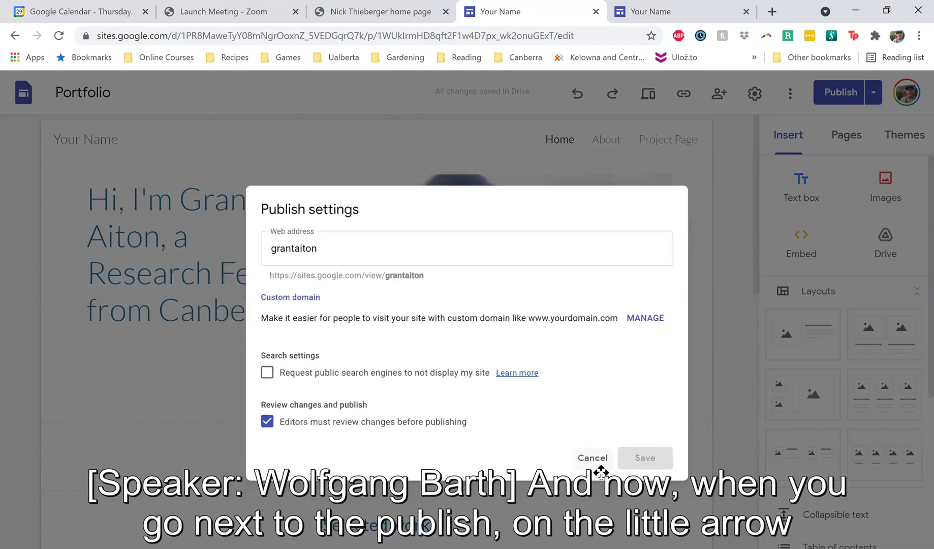
click(603, 470)
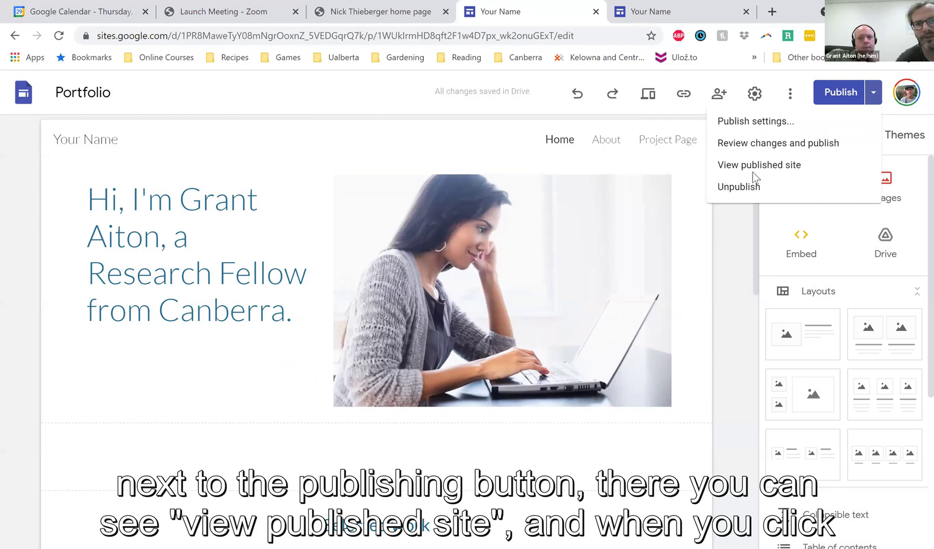
Step: View the live published portfolio again in a new browser tab
click(791, 166)
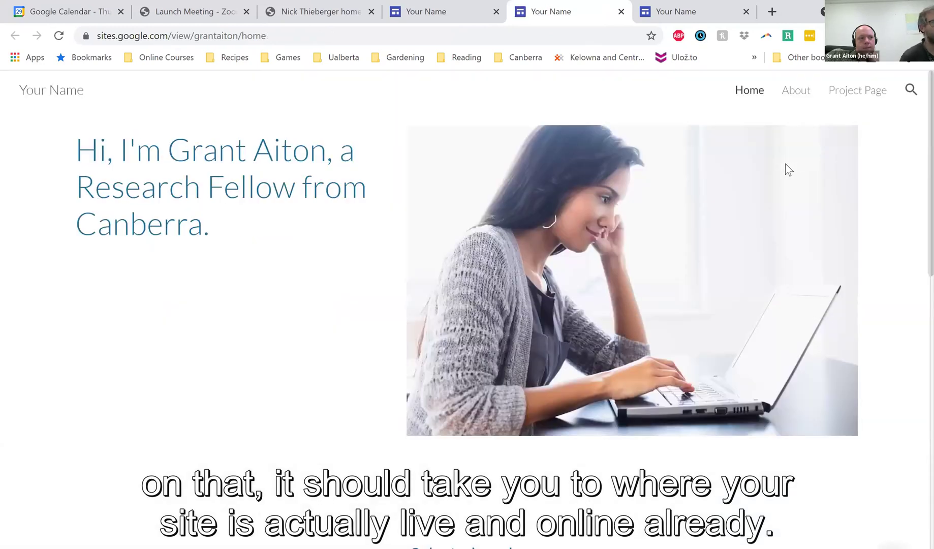
Step: Close the extra published-site tab and return to the editor tab
click(745, 11)
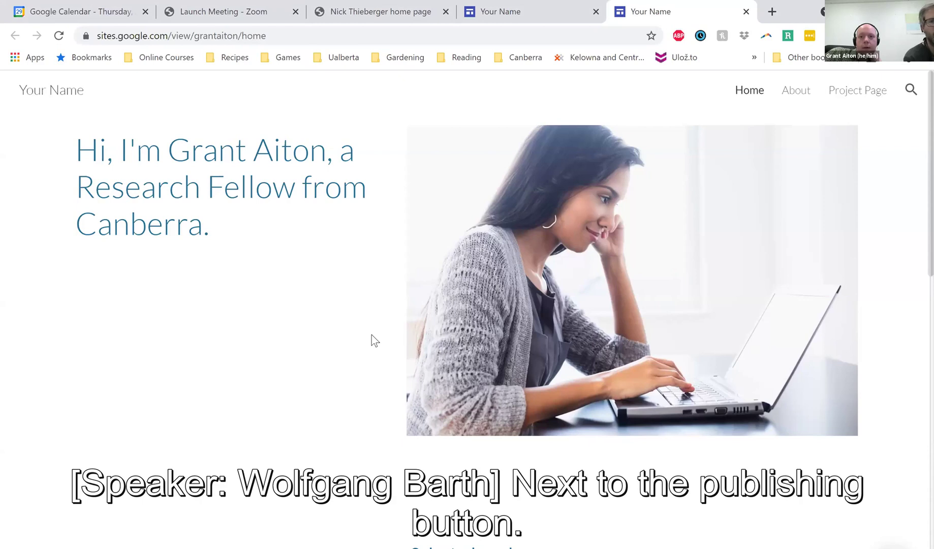
click(541, 10)
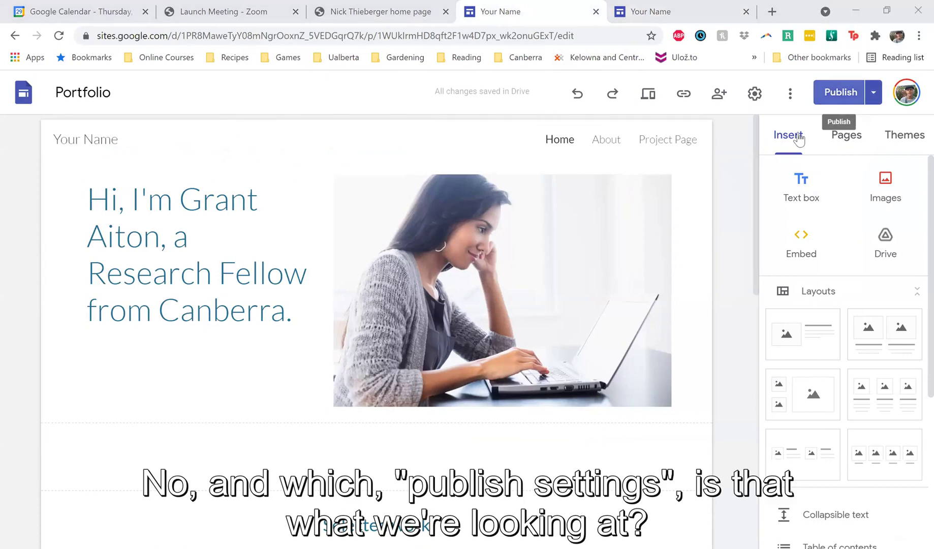
click(874, 95)
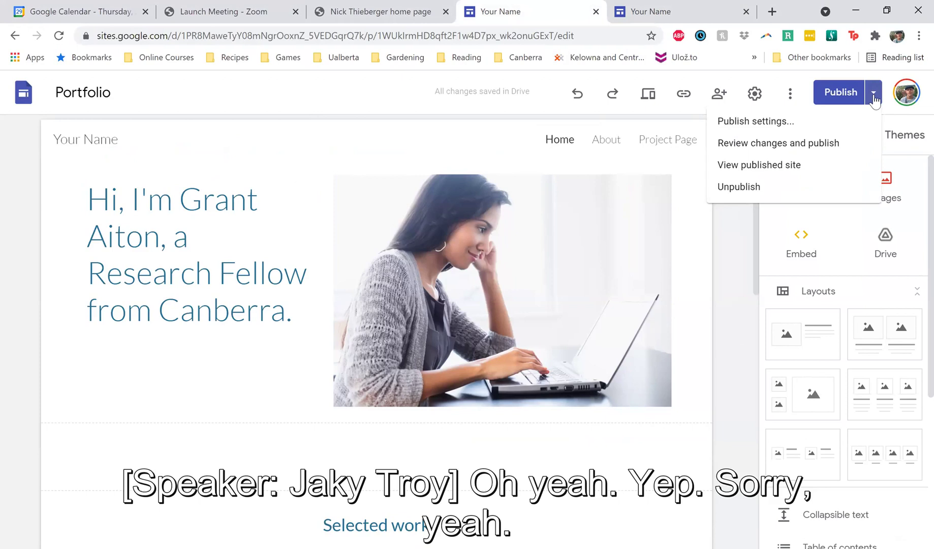
click(874, 96)
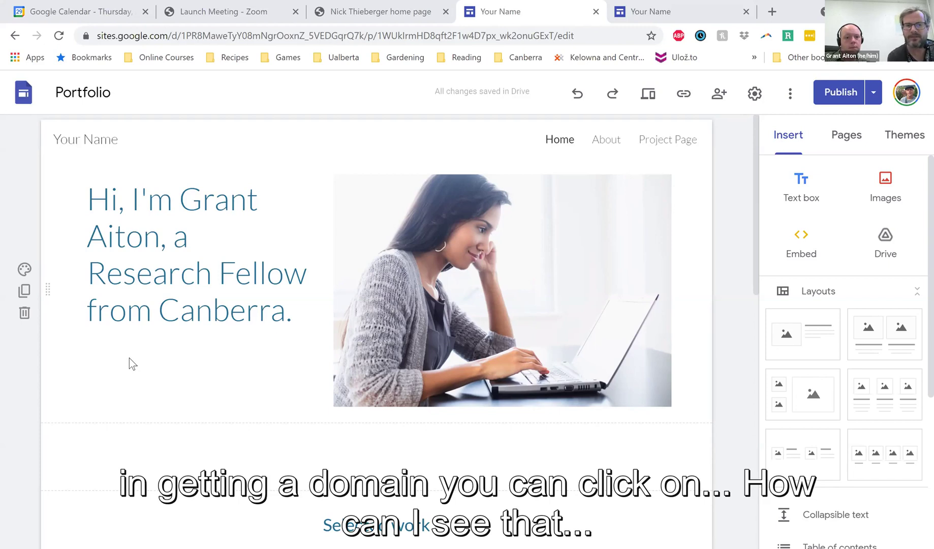
Step: Select the headline photo, then open site Settings on the Custom domains page
click(90, 341)
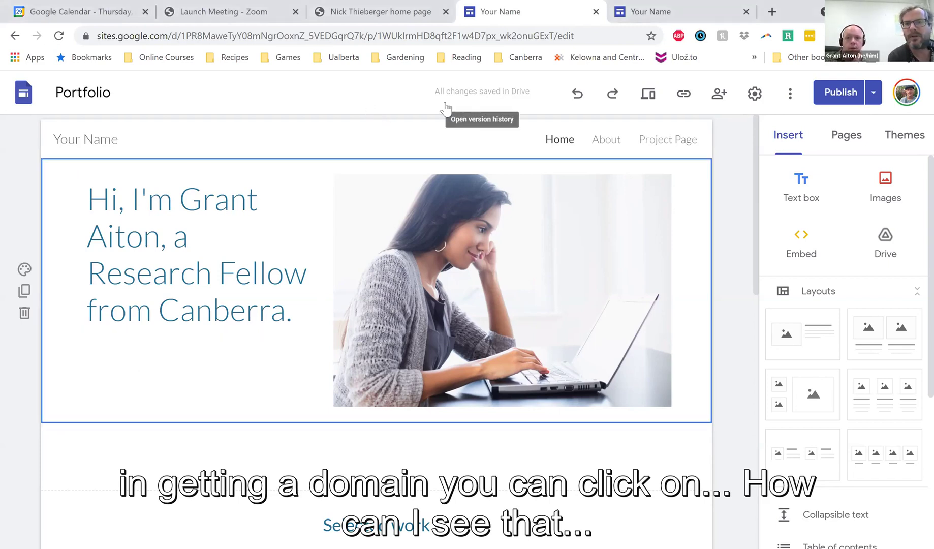
click(358, 202)
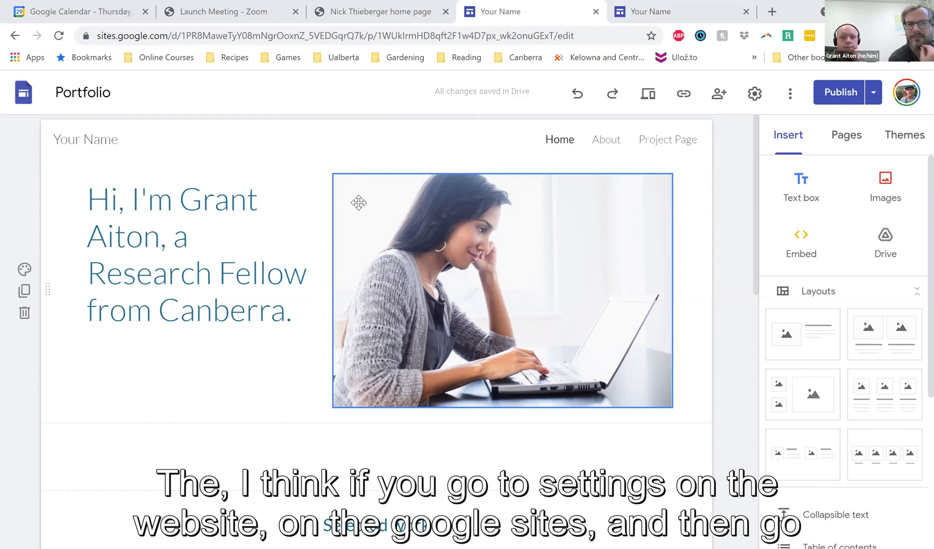
click(755, 97)
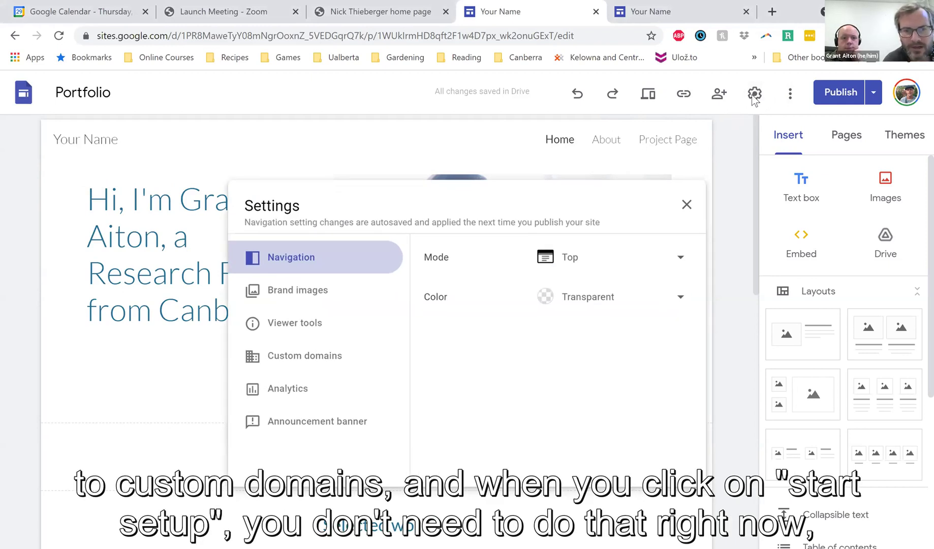
click(320, 359)
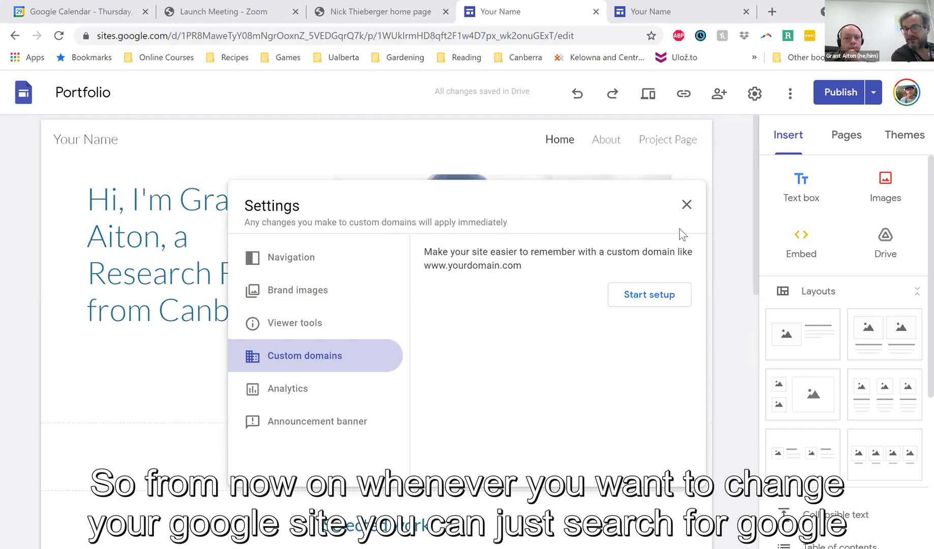
Step: Close the site Settings dialog to return to the Portfolio Home page editor
click(687, 205)
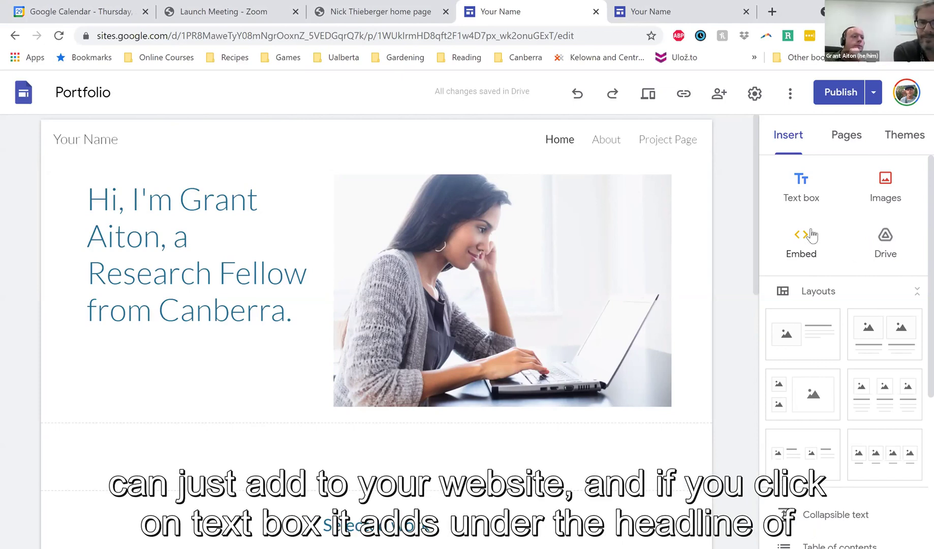
Step: Add a text box under the headline reading 'This is some test text....' with 'Interesting' below
click(813, 209)
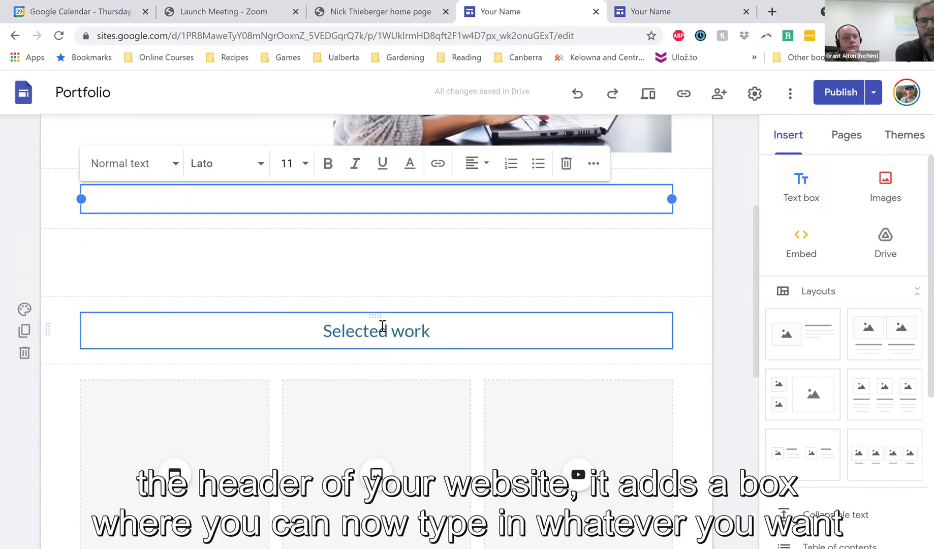
text(Th)
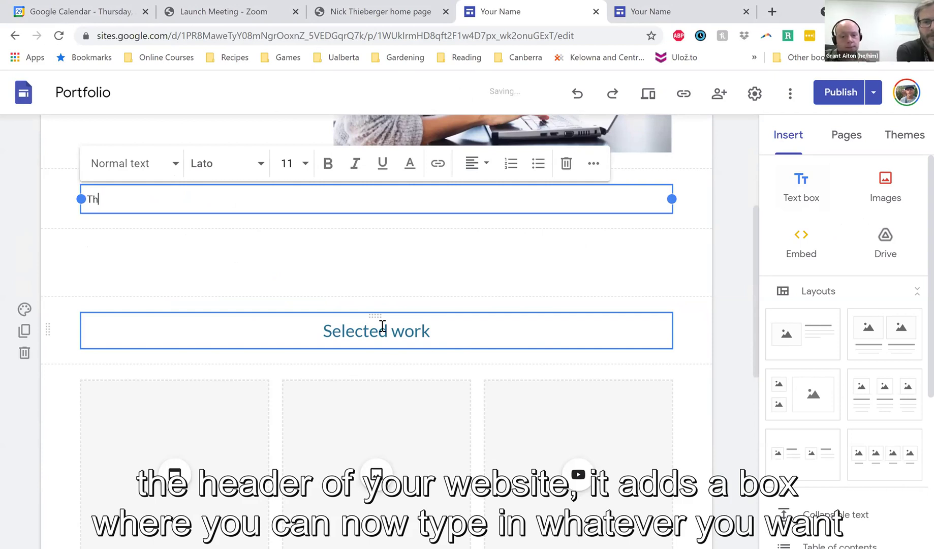
text(is is som)
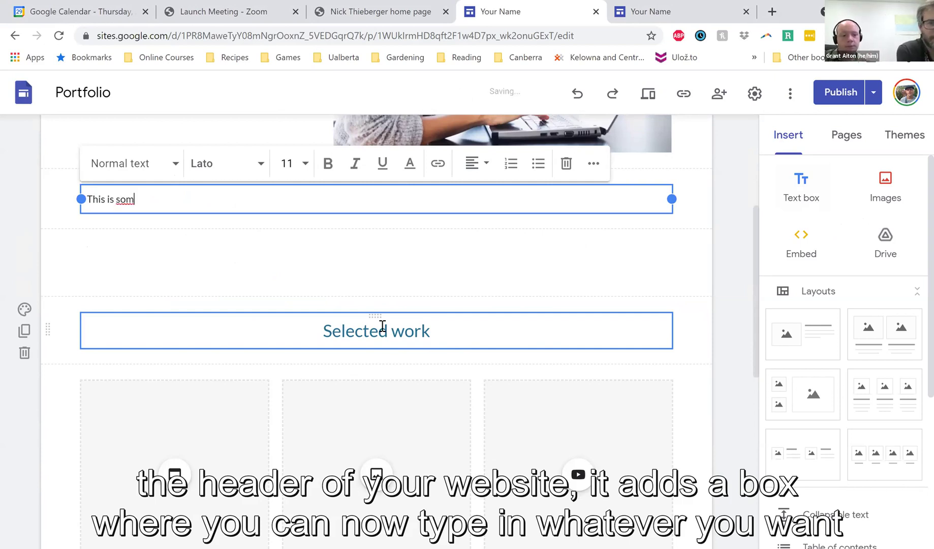
text(e test)
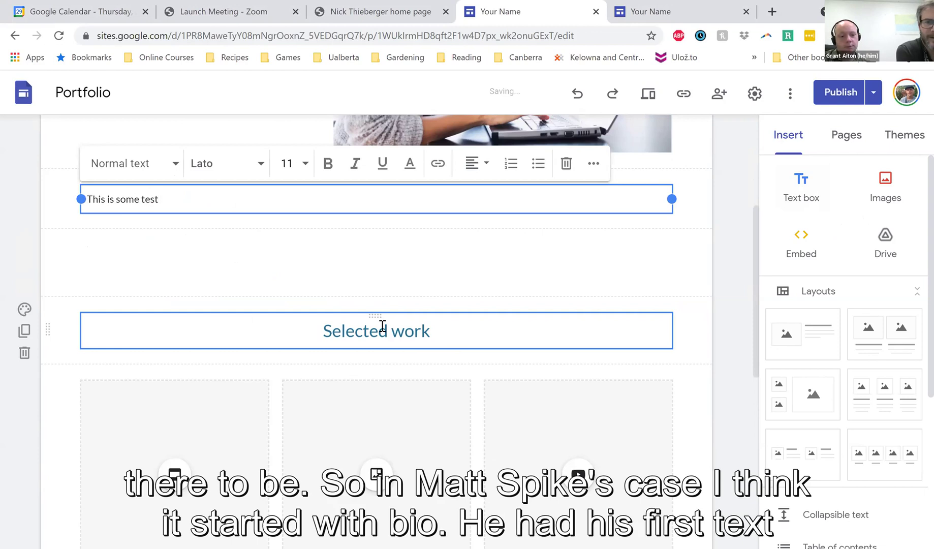
text( text....)
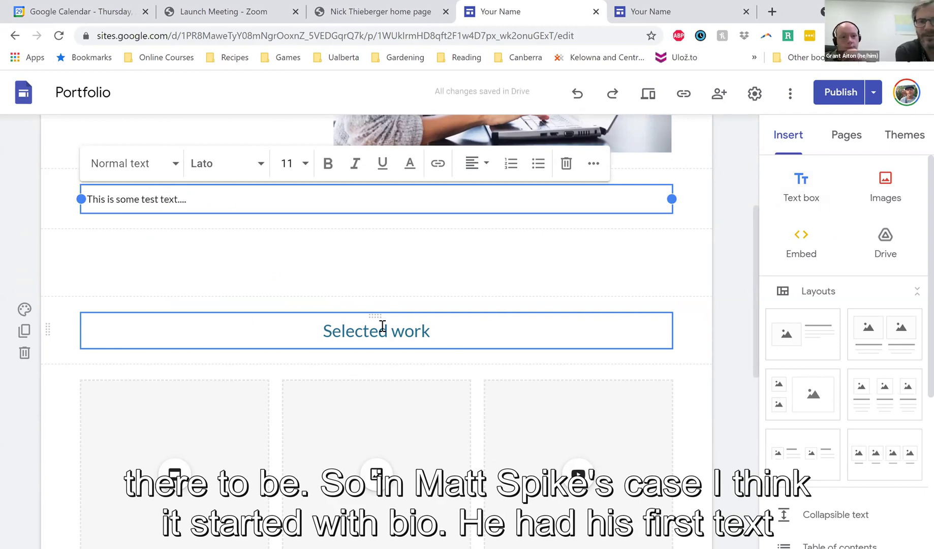
key(Return)
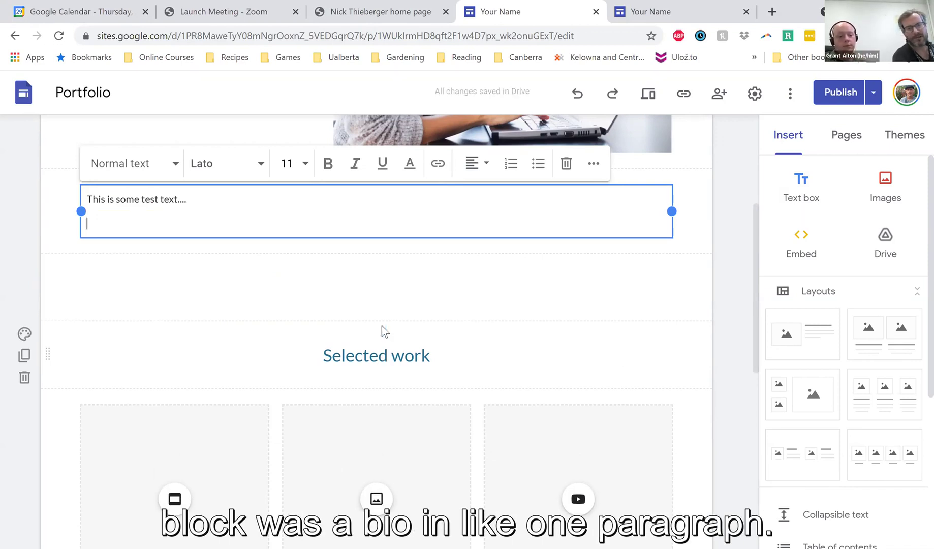
text(Interesting)
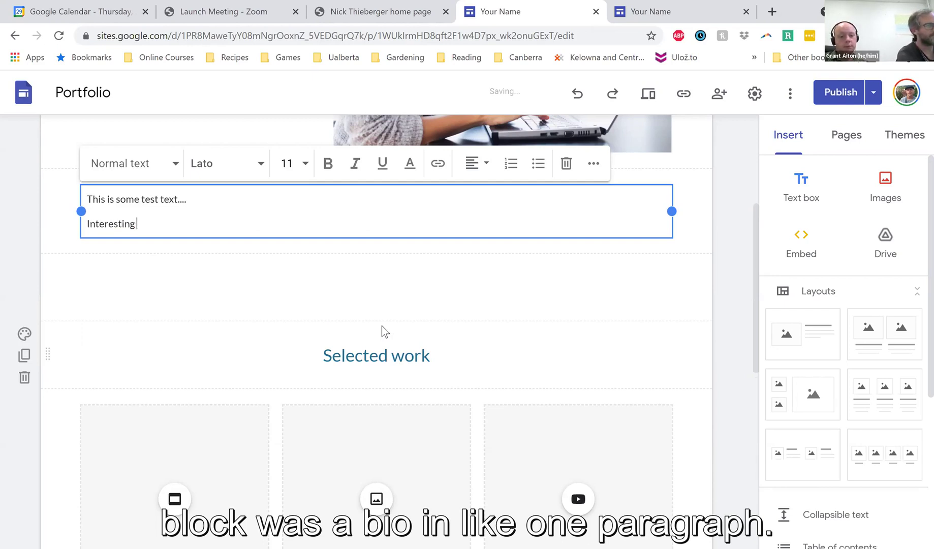
click(384, 332)
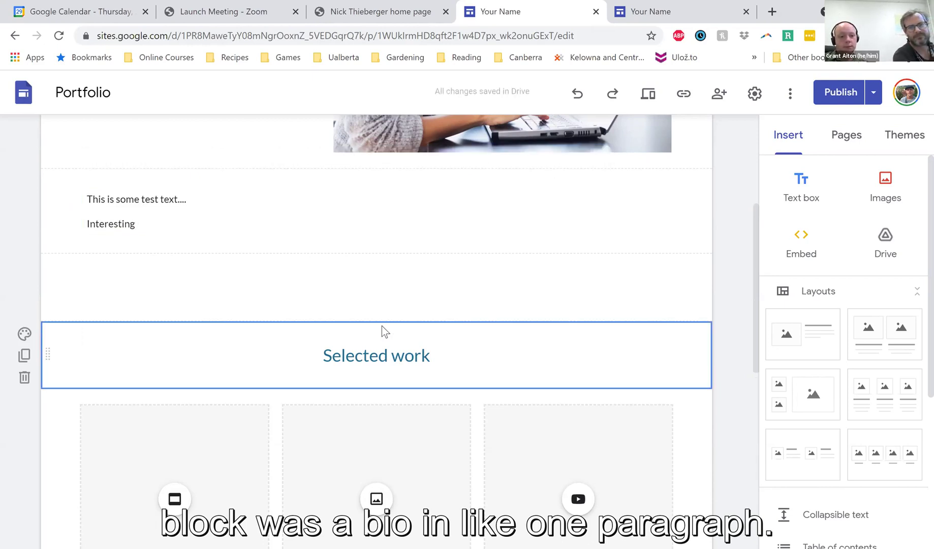
click(197, 229)
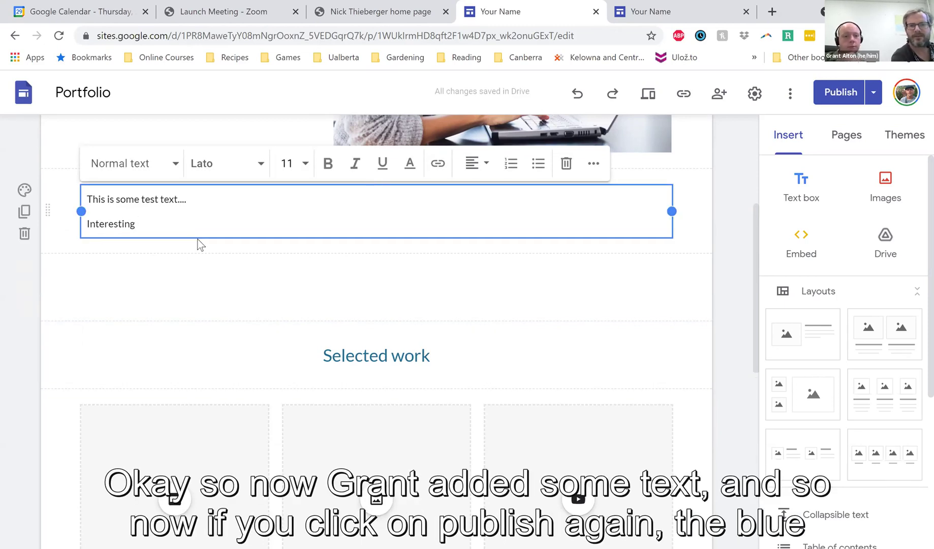
key(Return)
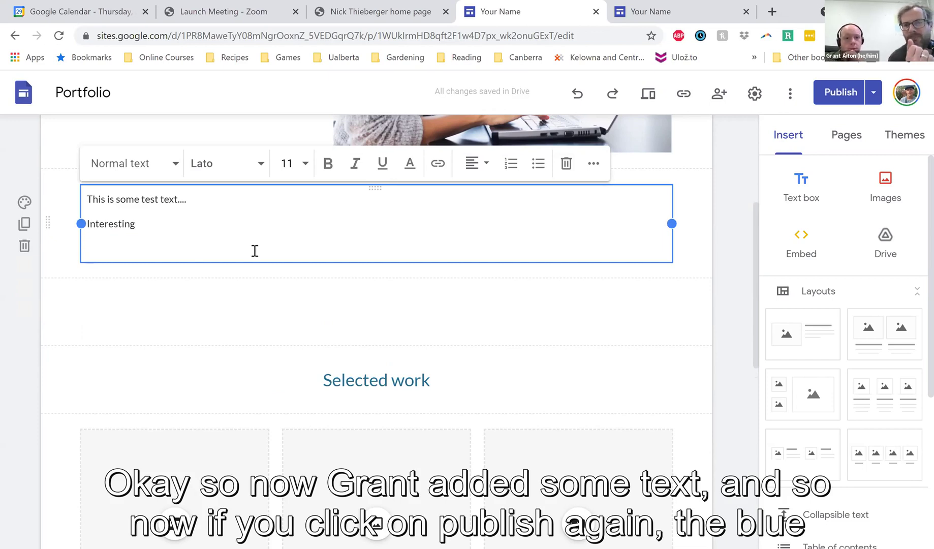
click(838, 92)
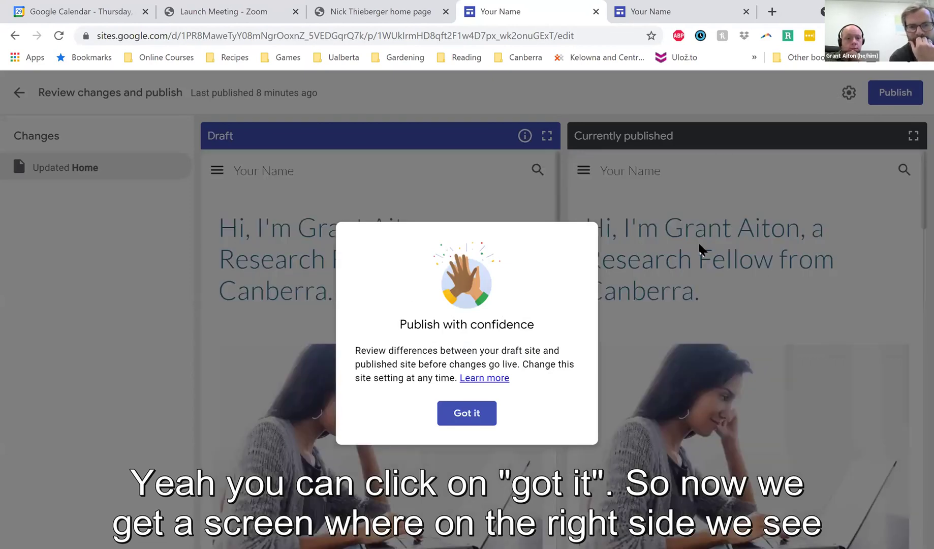
Step: Compare the draft and published previews, then publish the draft containing the test text
click(459, 412)
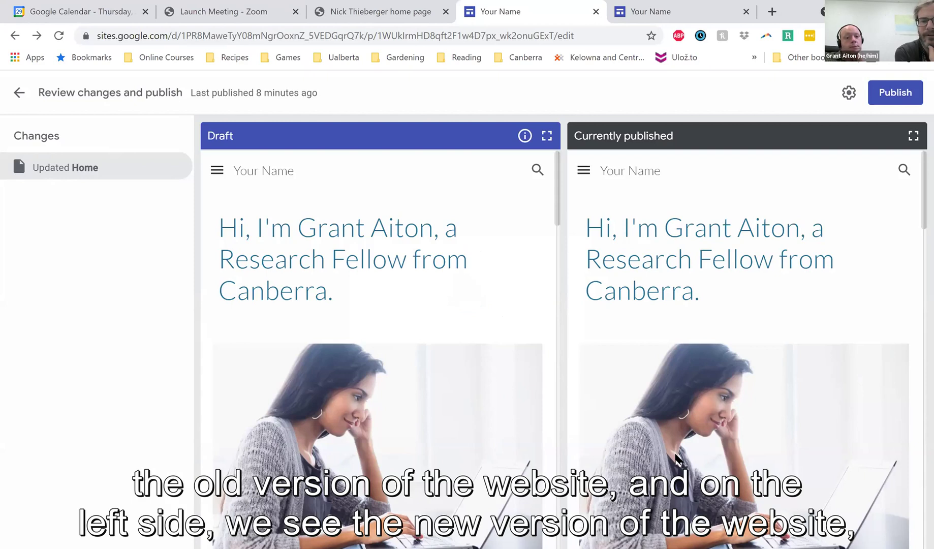
scroll(673, 453, down, 2)
scroll(673, 454, up, 2)
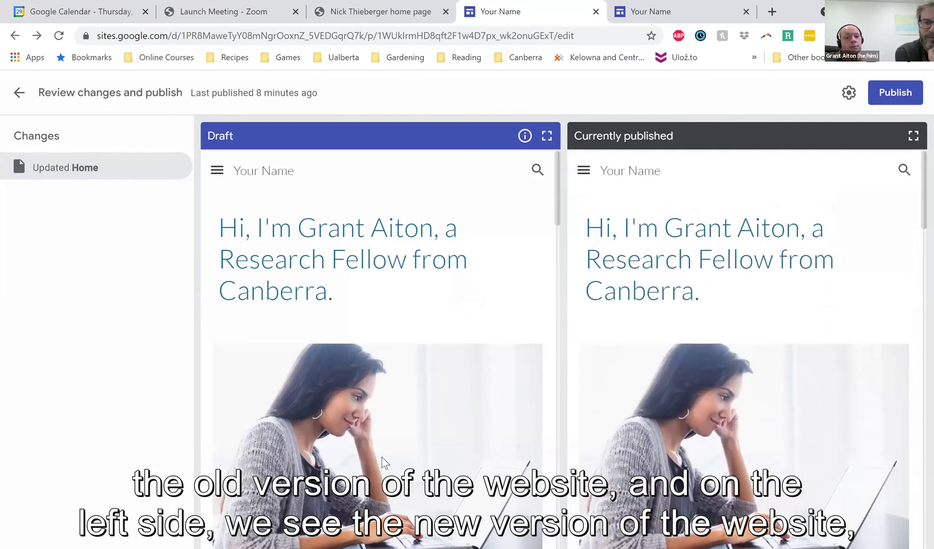
scroll(256, 405, down, 2)
scroll(256, 405, up, 2)
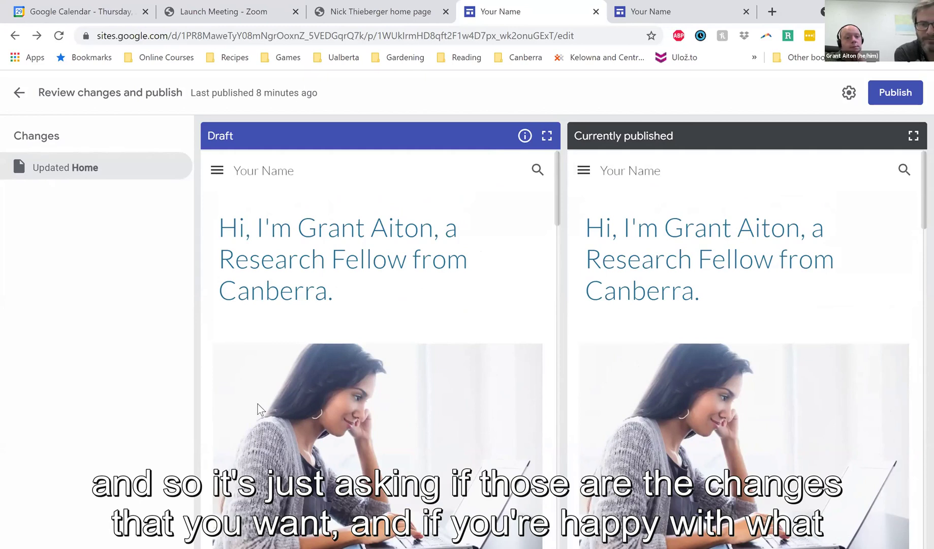
scroll(256, 405, down, 3)
scroll(256, 403, down, 1)
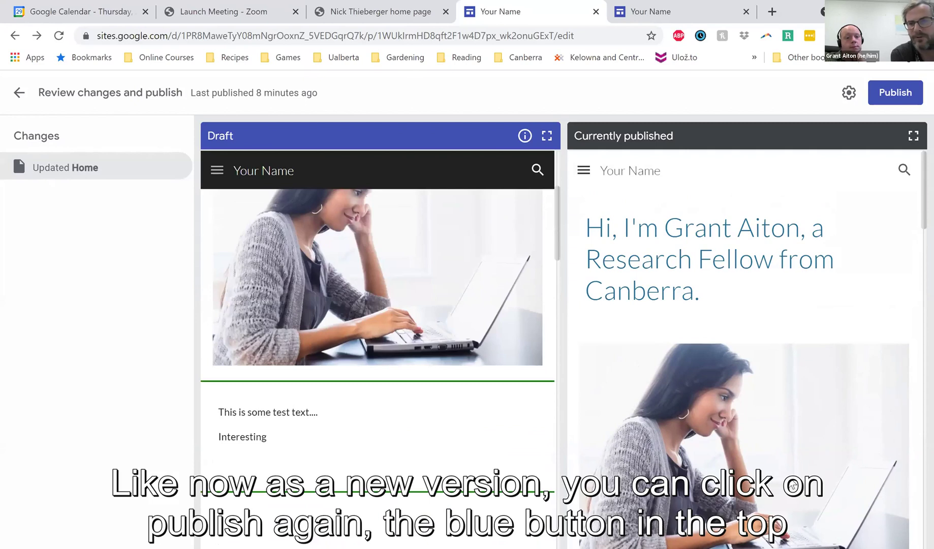
scroll(775, 484, down, 3)
scroll(793, 486, down, 2)
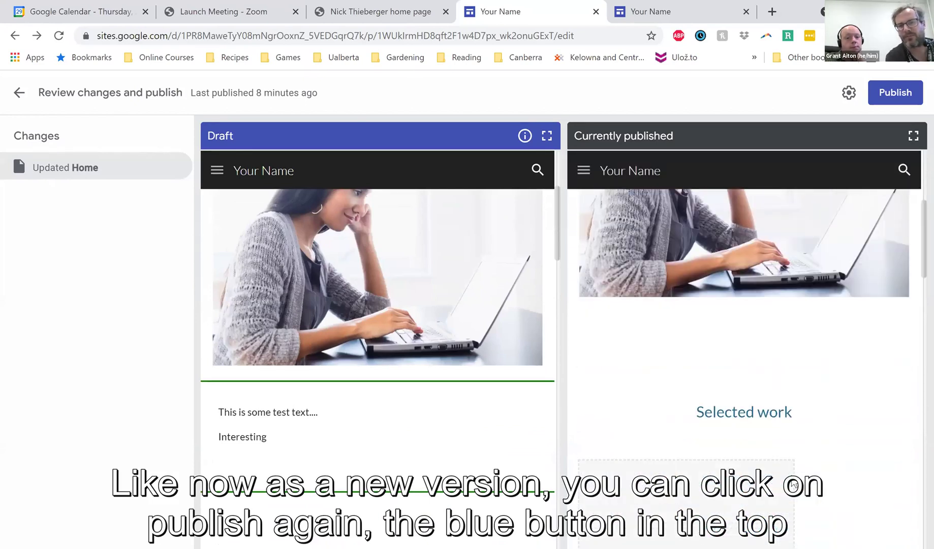
click(891, 97)
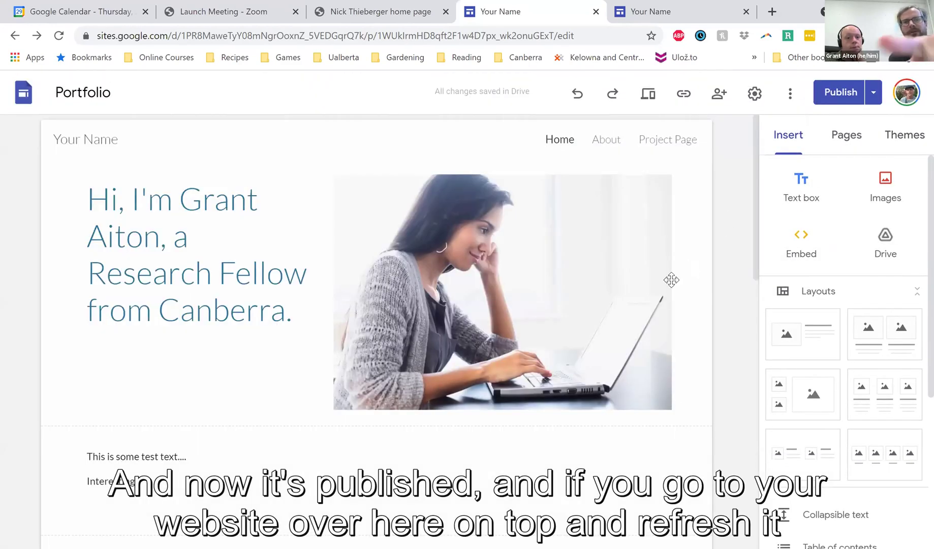
click(647, 13)
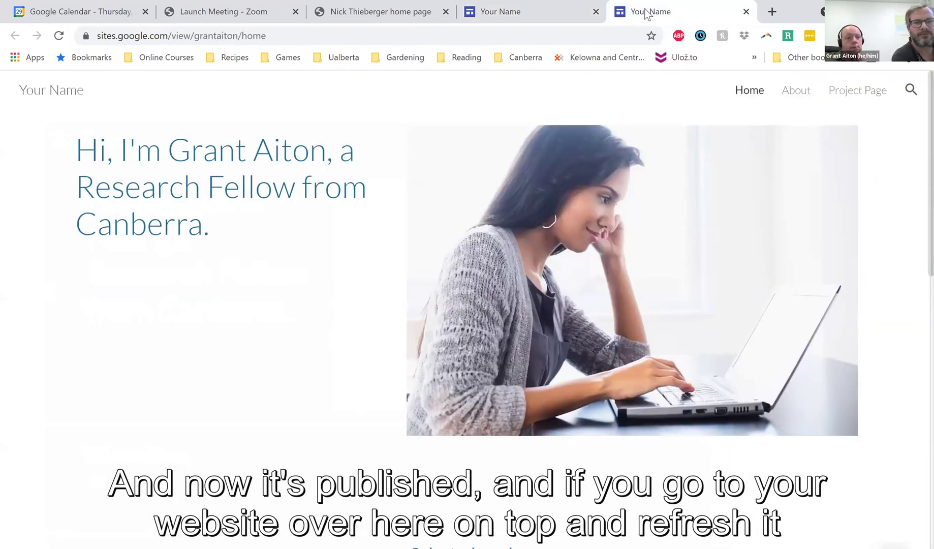
scroll(173, 324, down, 5)
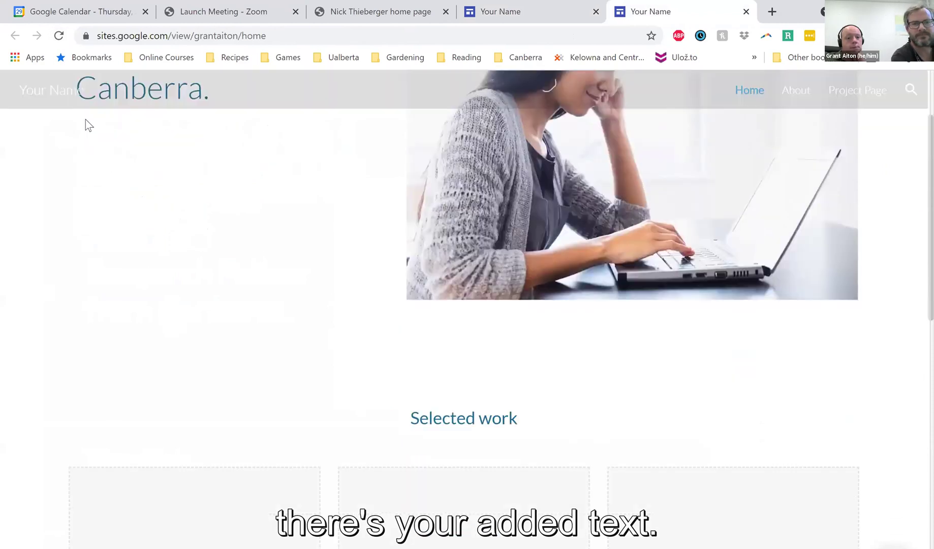
click(60, 36)
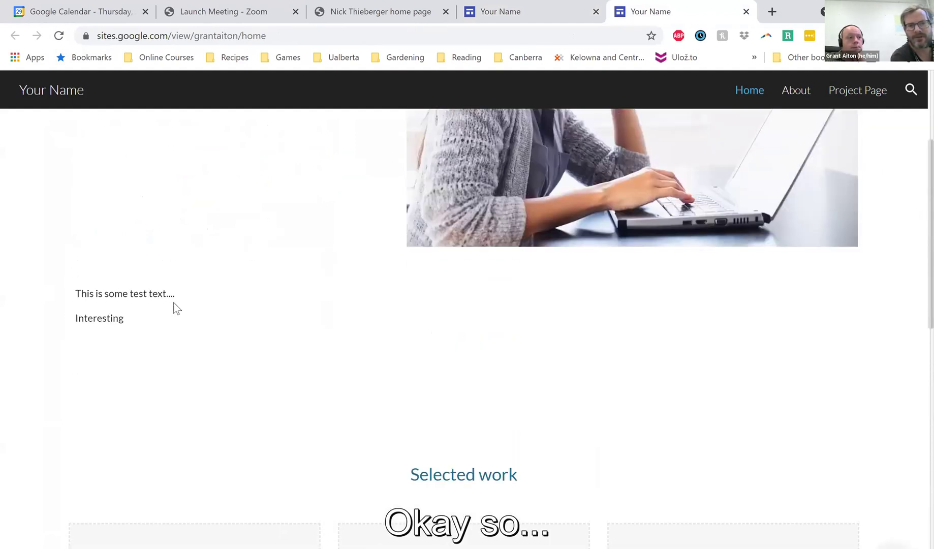
drag(78, 294, 129, 316)
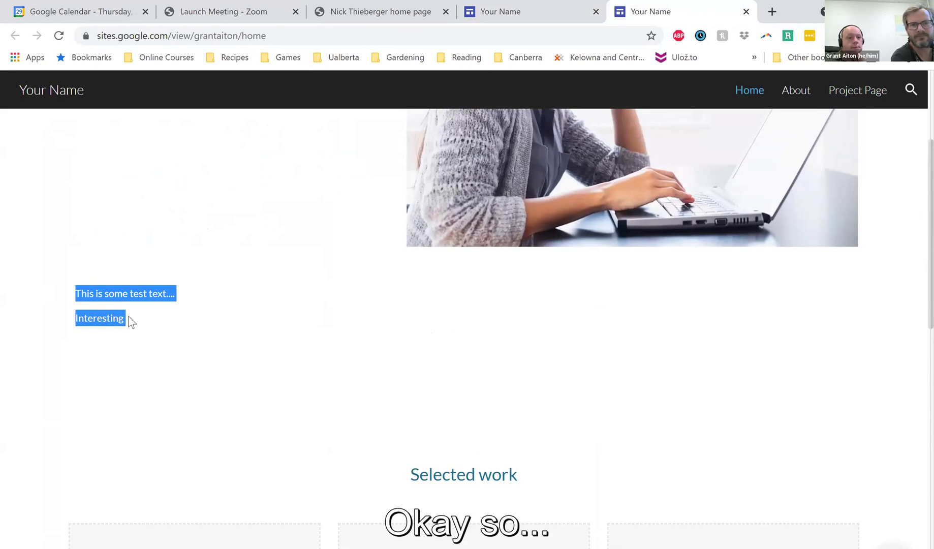
click(204, 330)
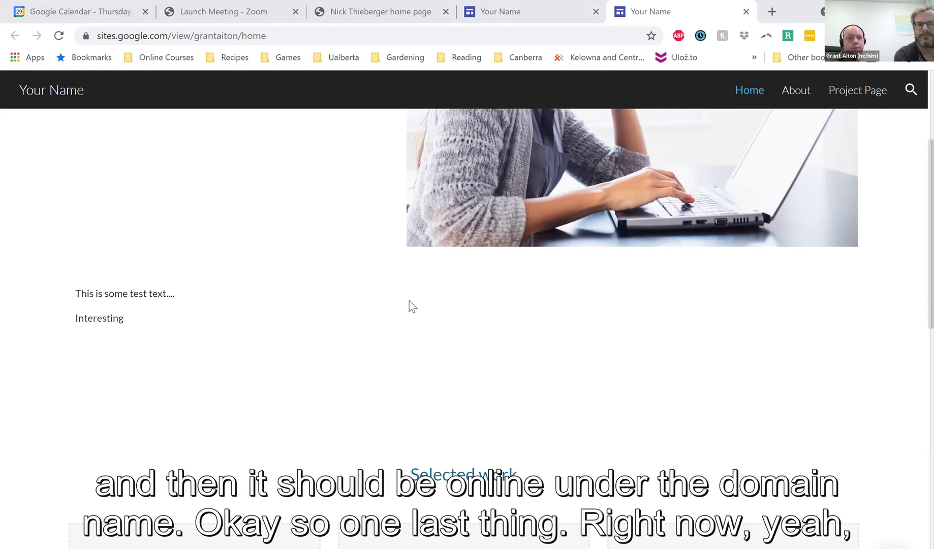
Step: Replace the 'Your Name' site title with the owner's name and publish the site
click(557, 10)
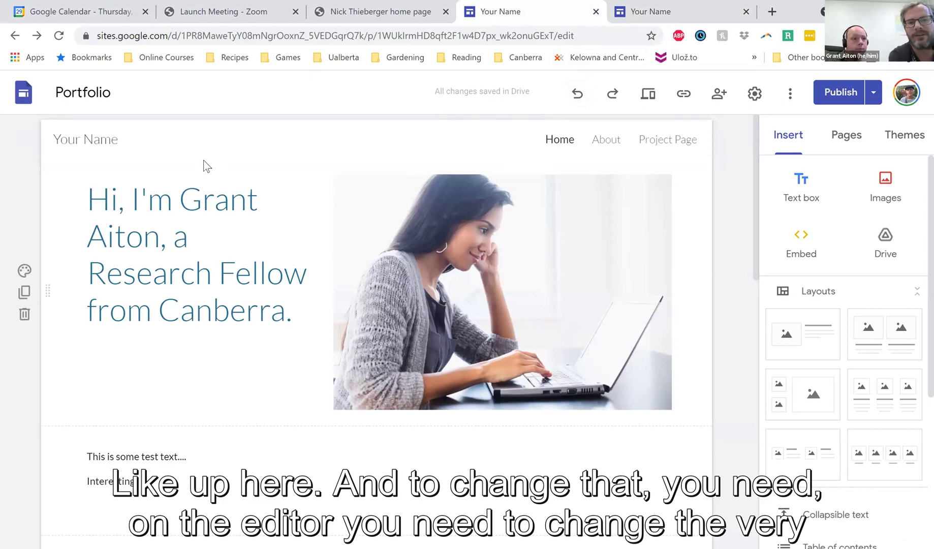
click(118, 137)
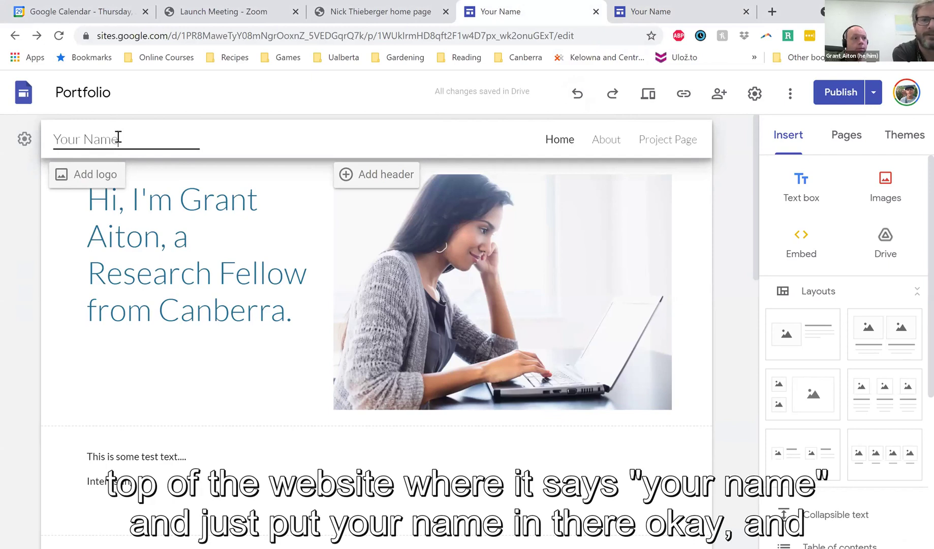
drag(118, 138, 47, 129)
text(G)
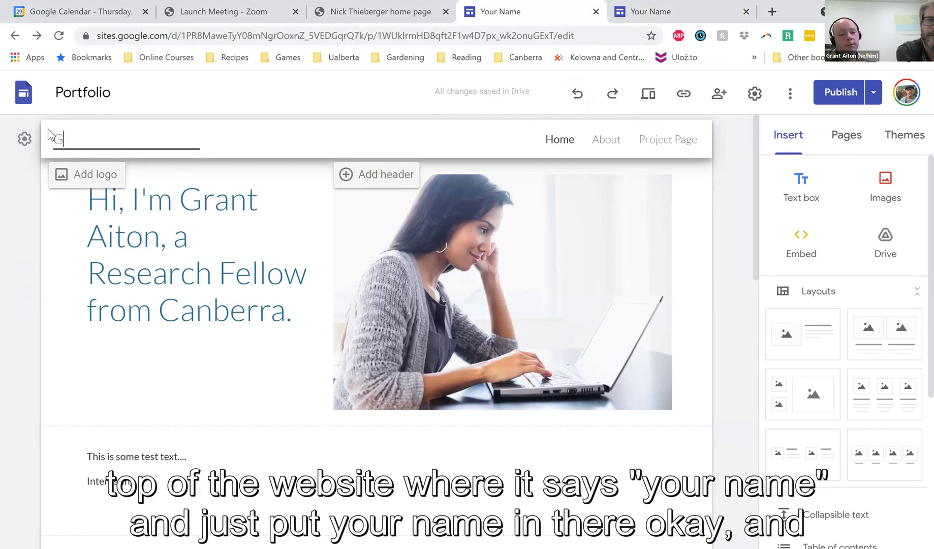
text(rant Aiton)
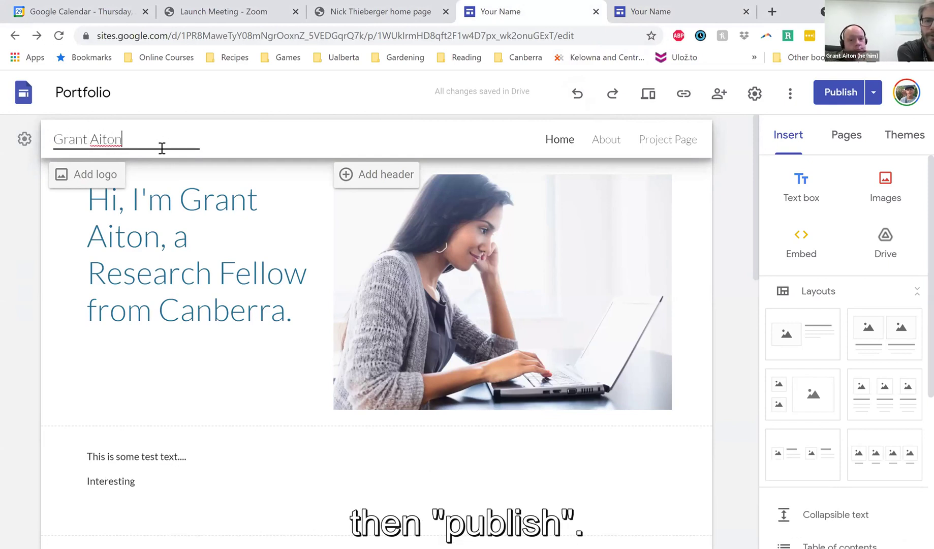
click(839, 97)
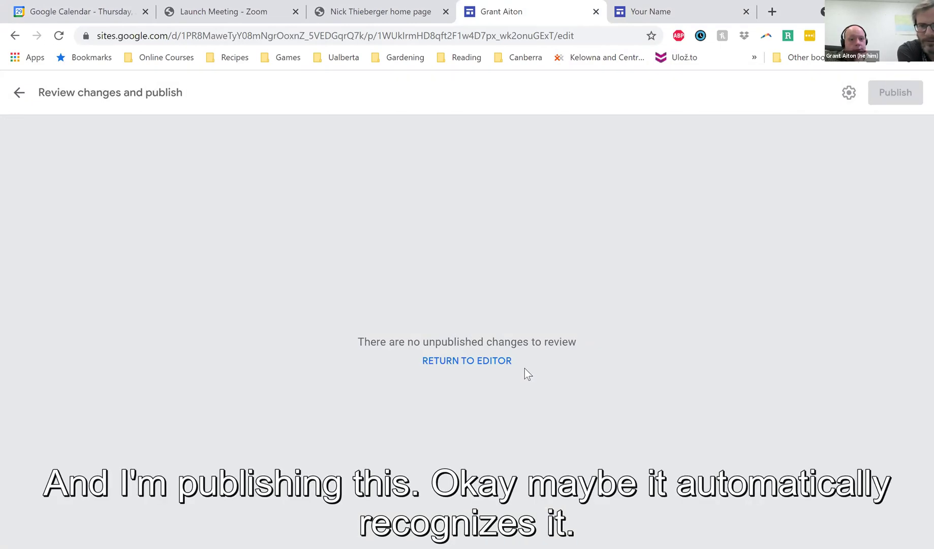
Step: Reload the live site to check the title change, then return to the editor
click(485, 365)
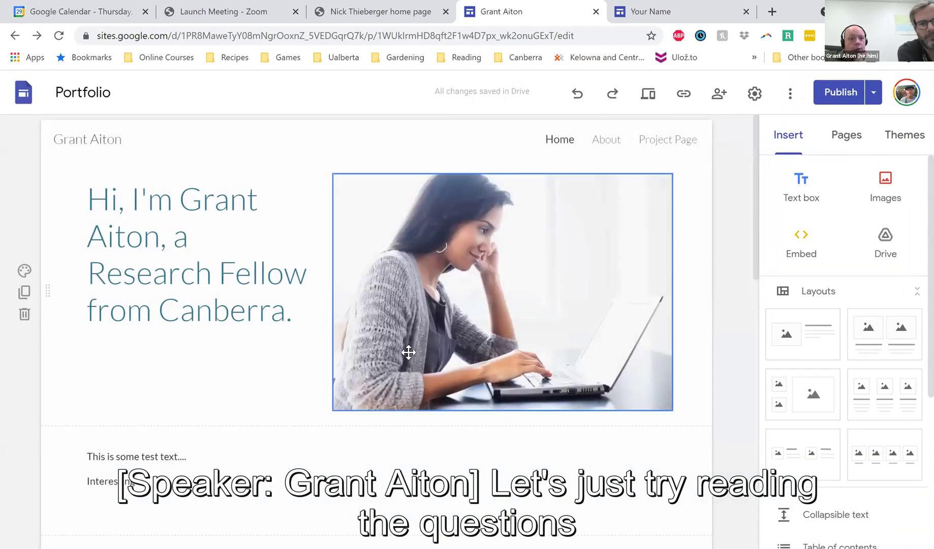
click(651, 11)
click(59, 35)
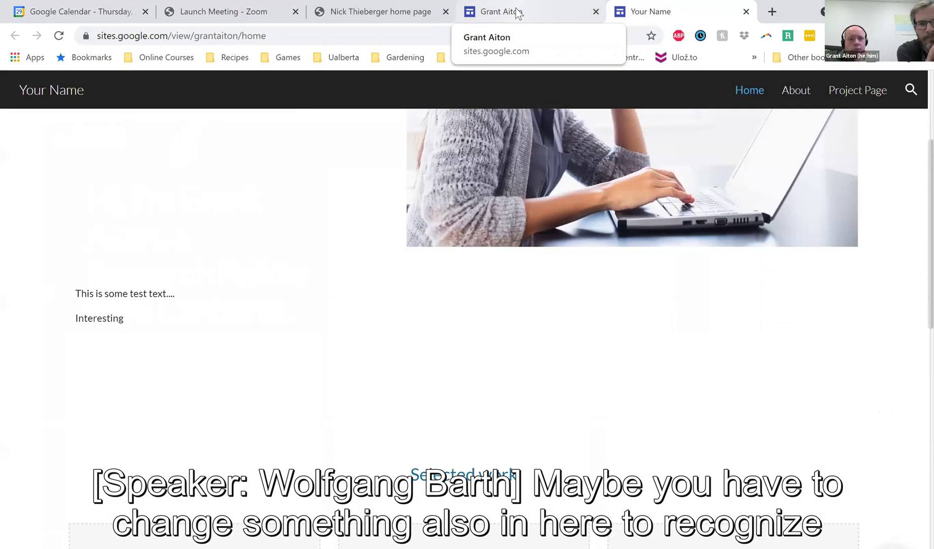
click(518, 14)
Step: Change the second test line to 'Interesting test' and publish the site again
click(162, 475)
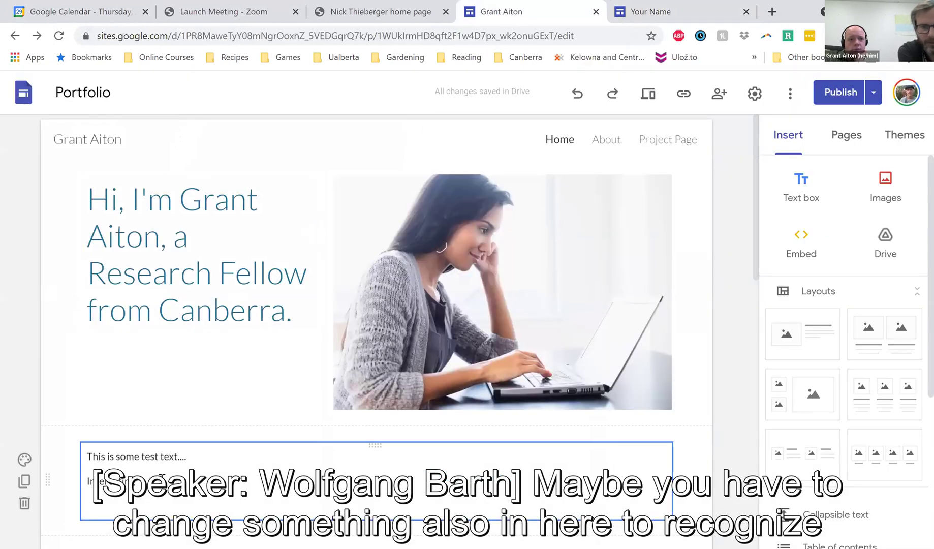
click(161, 477)
text(test)
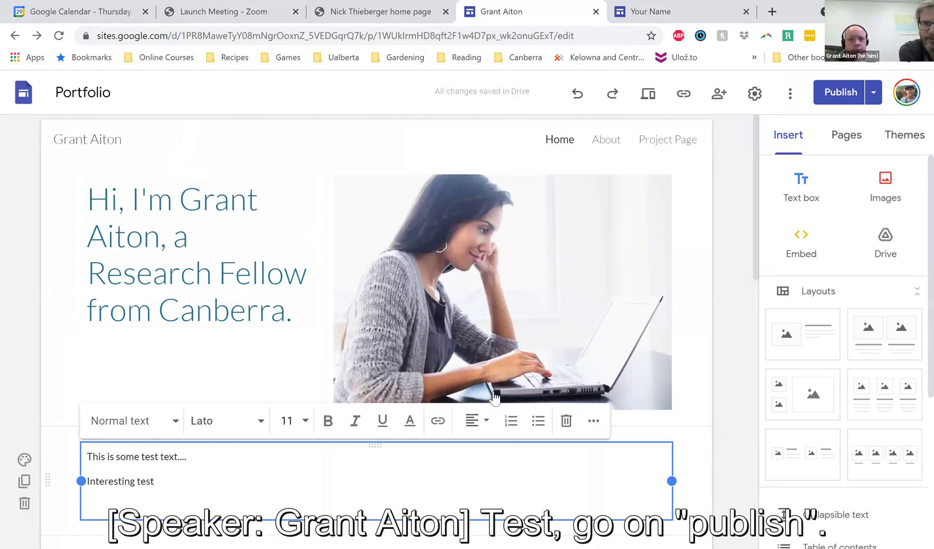
click(833, 93)
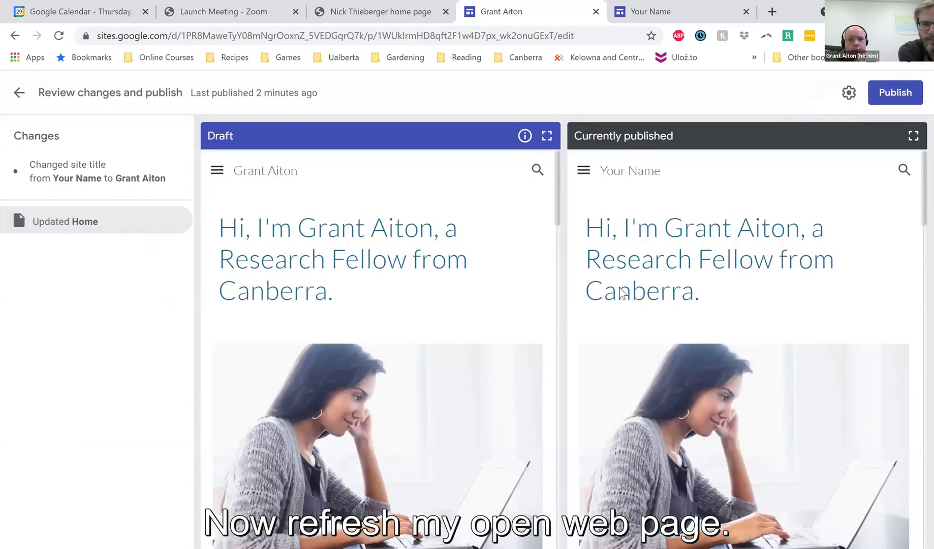
click(895, 93)
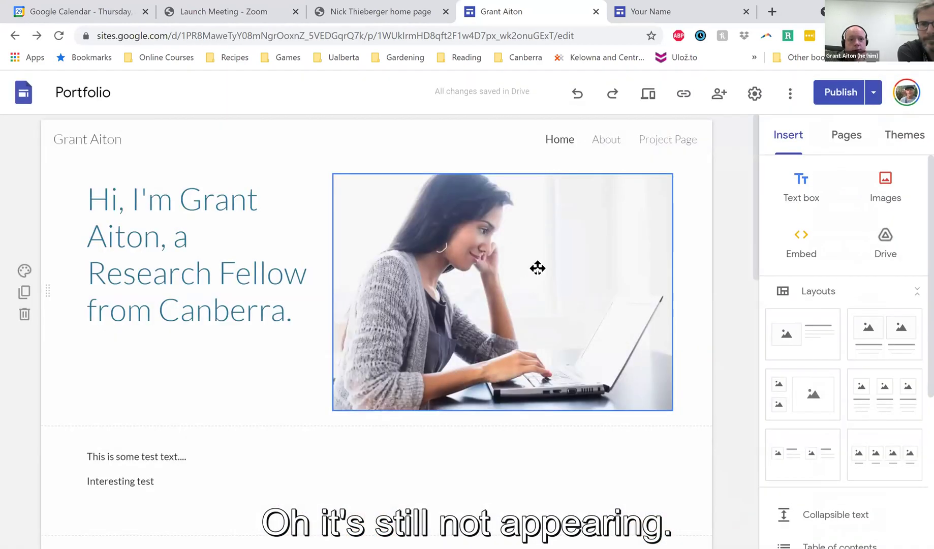
click(676, 13)
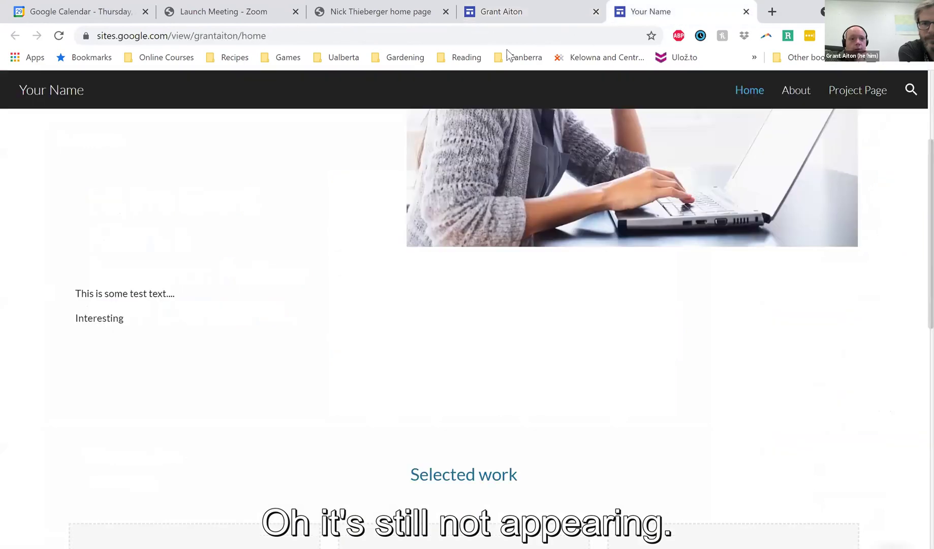
Step: Reload the live site, which still shows the old text, and return to the editor
click(58, 35)
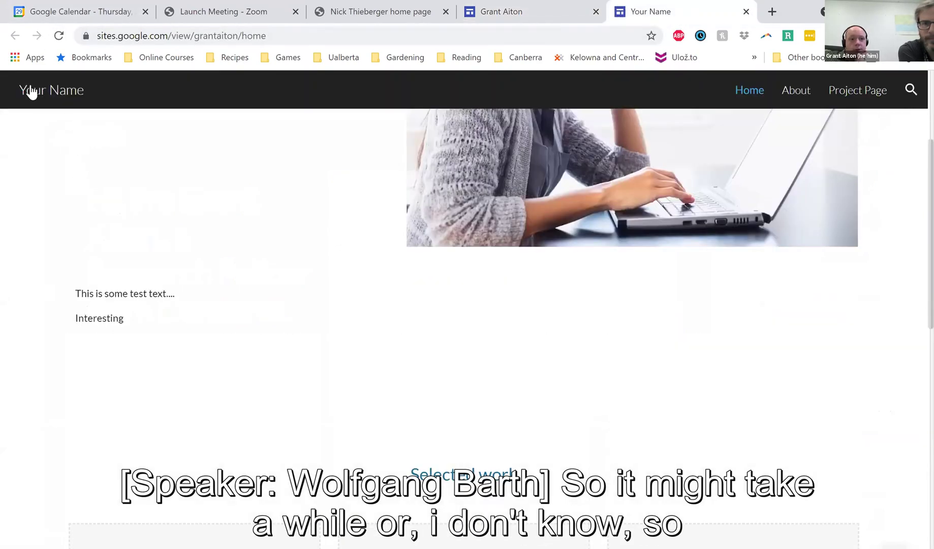
click(530, 10)
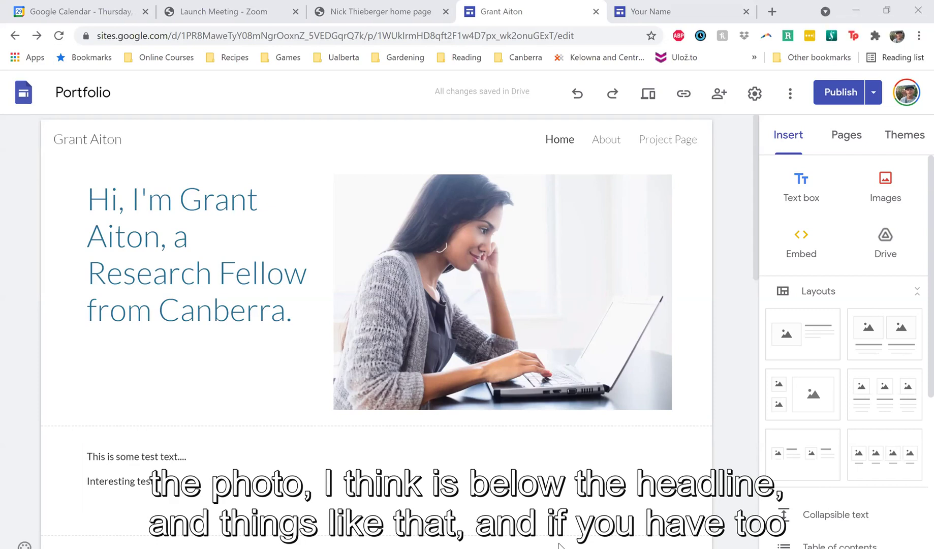
click(564, 496)
click(732, 358)
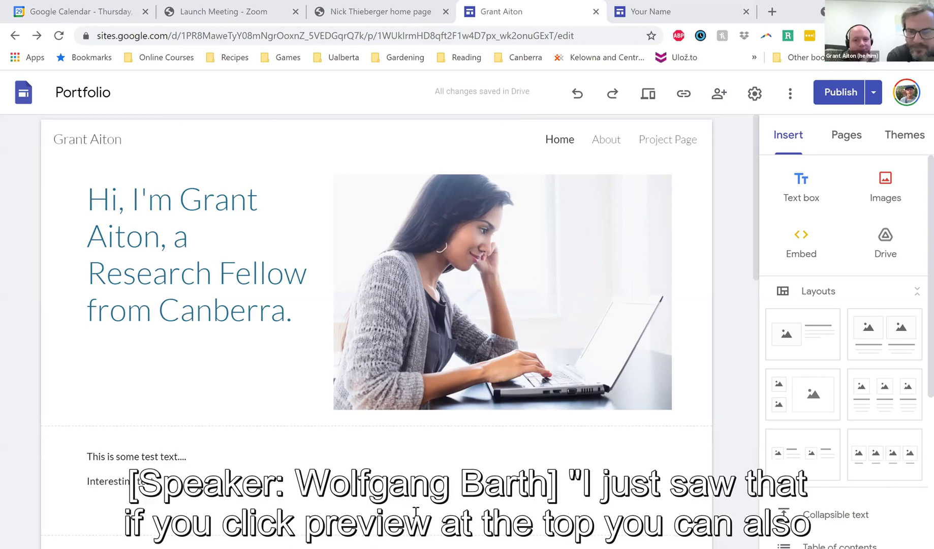
click(237, 350)
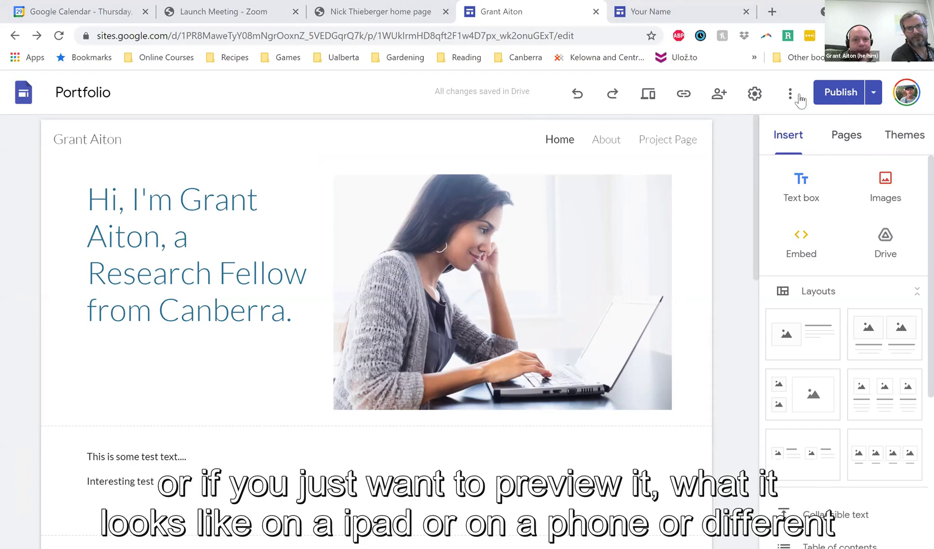
click(875, 95)
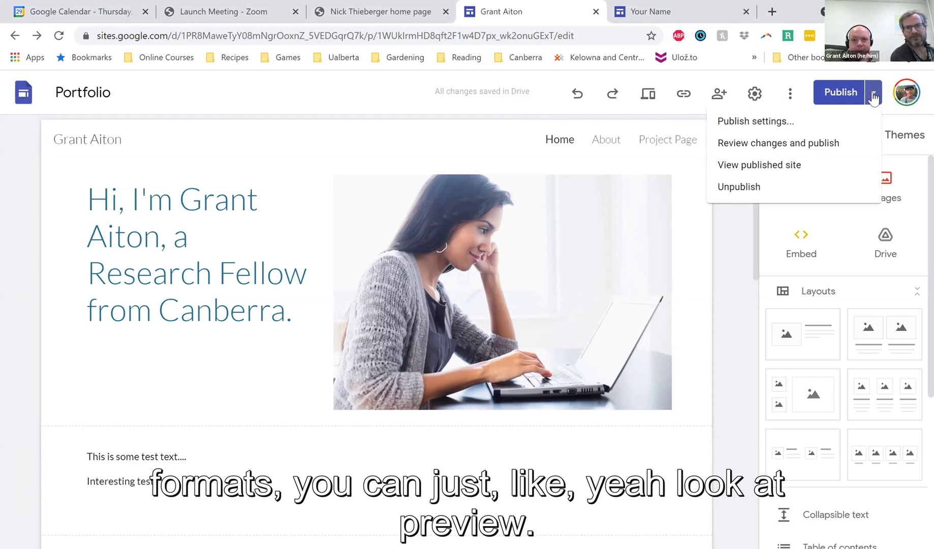
click(874, 97)
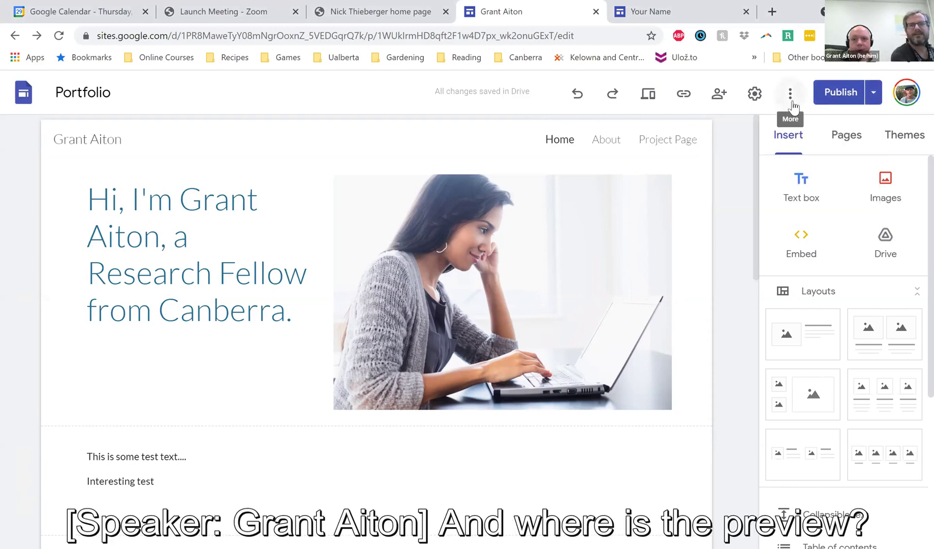
click(872, 94)
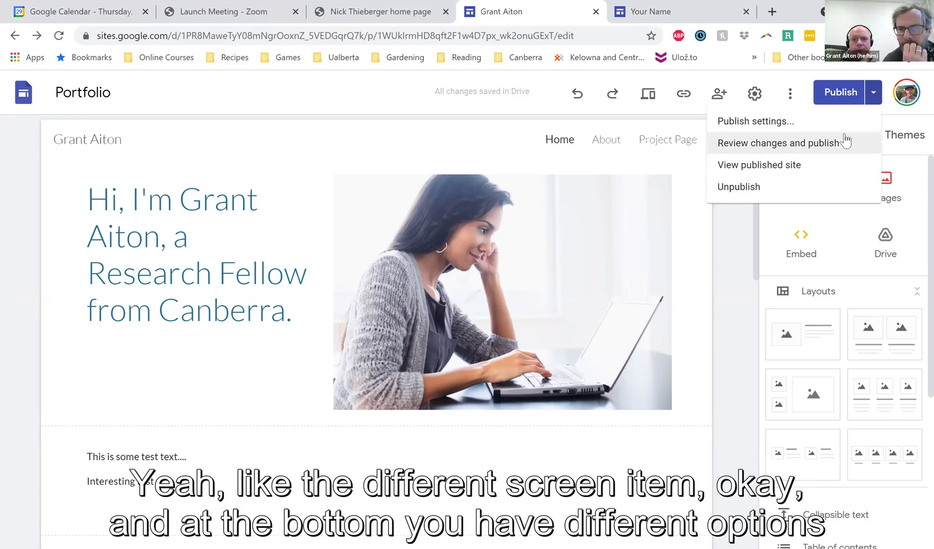
key(Down)
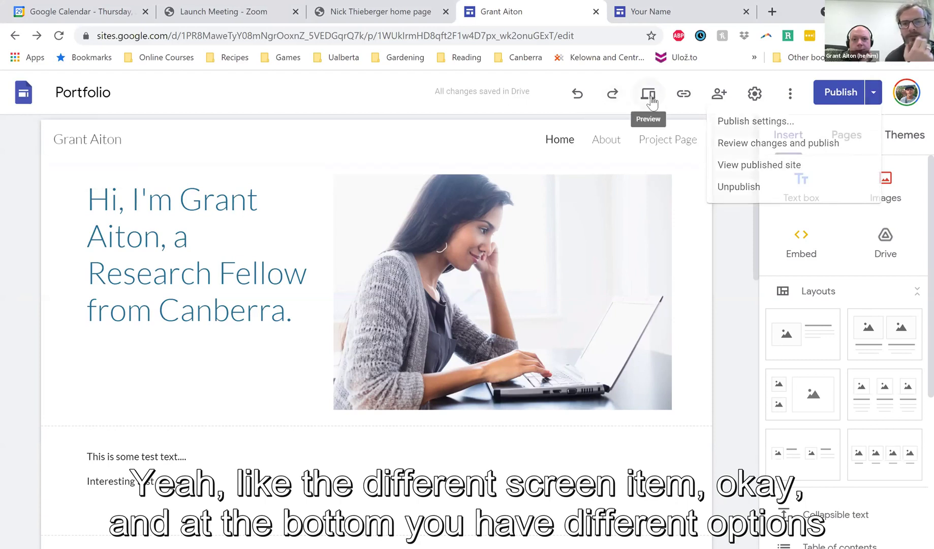
key(Escape)
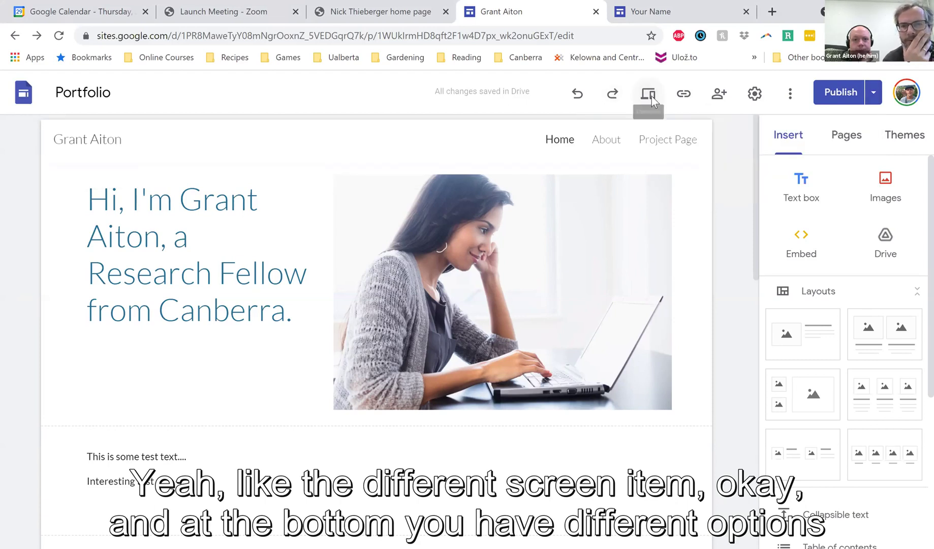
click(652, 98)
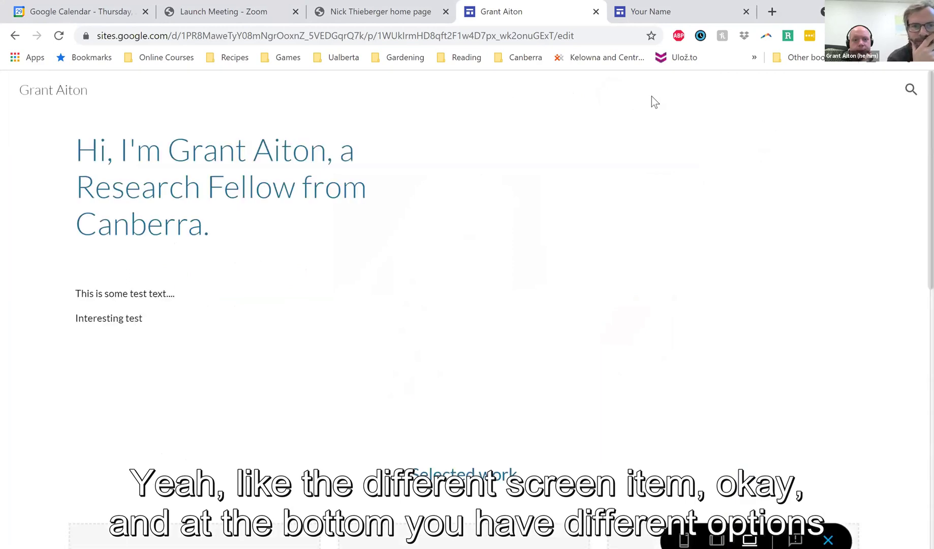
scroll(591, 211, down, 4)
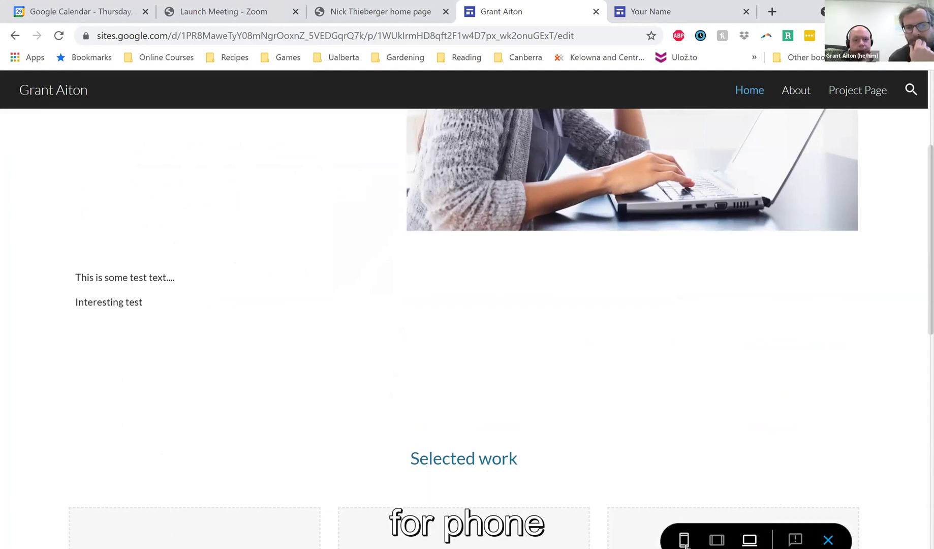
click(685, 544)
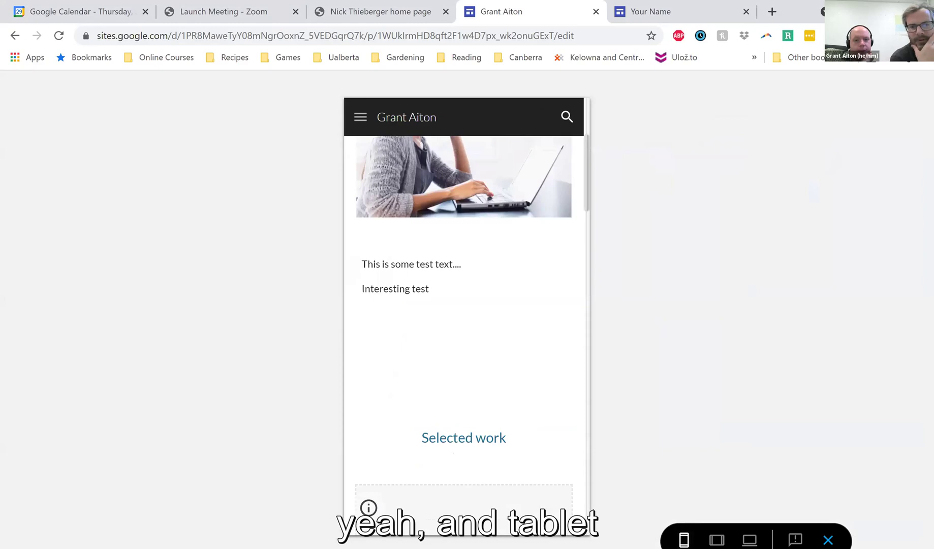
click(726, 543)
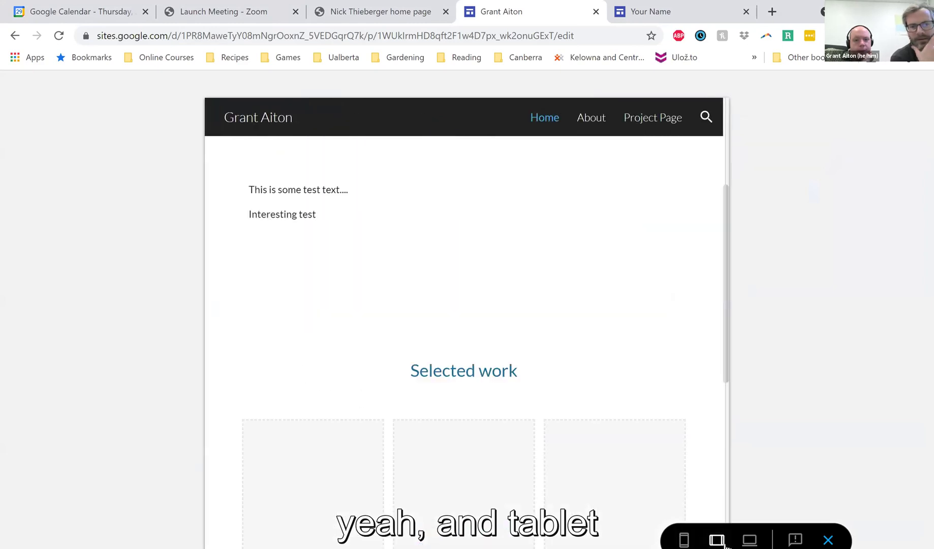
scroll(628, 434, up, 5)
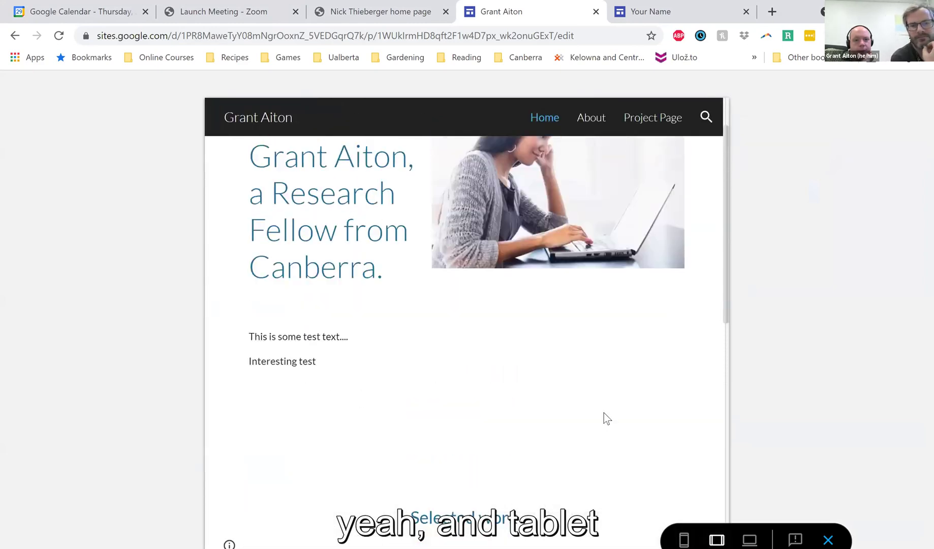
click(751, 540)
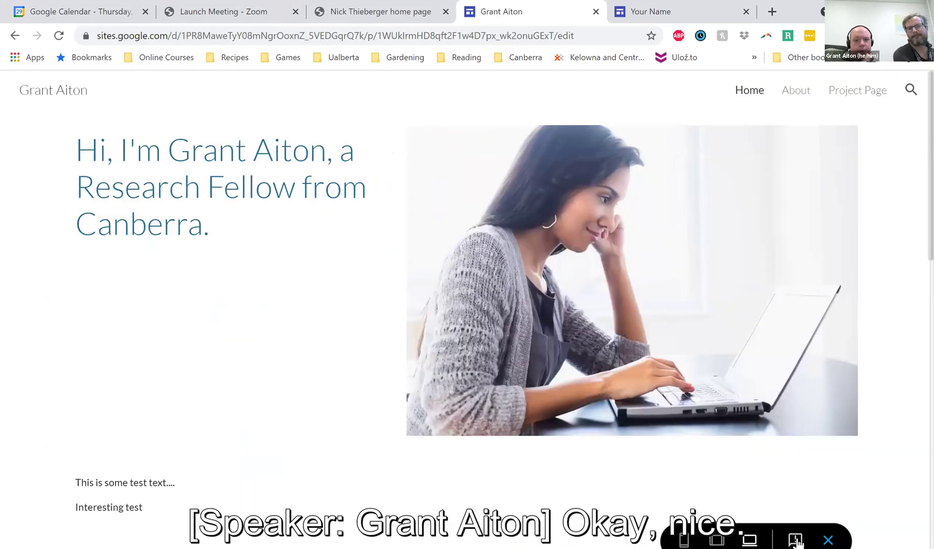
click(828, 540)
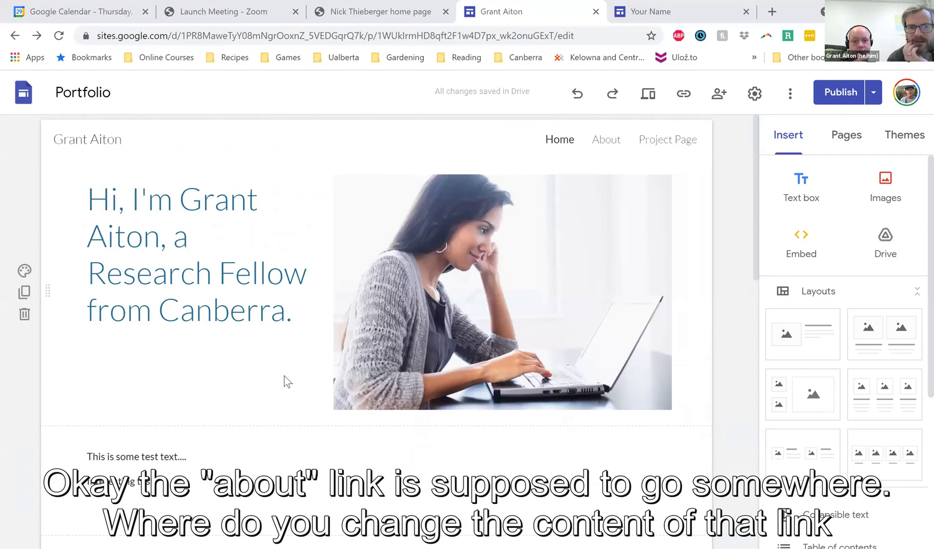
Step: Select the Home page hero section, with the page list showing Home, About and Project Page
click(362, 339)
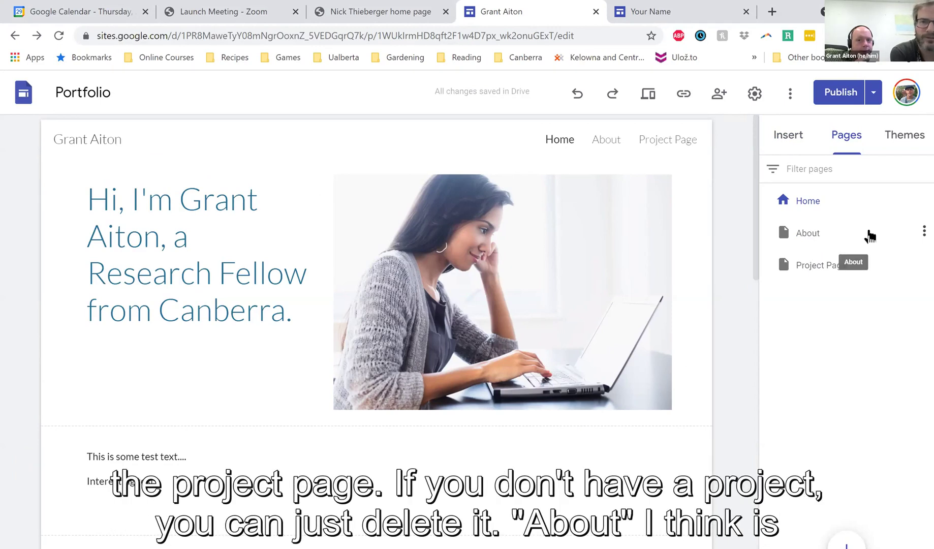
Step: Delete the About page, leaving only Home and Project Page
click(921, 266)
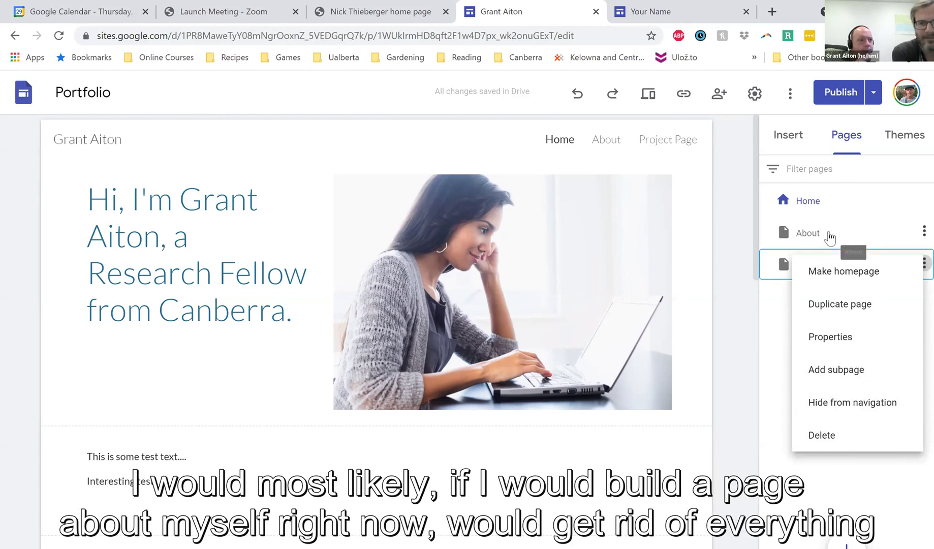
click(917, 241)
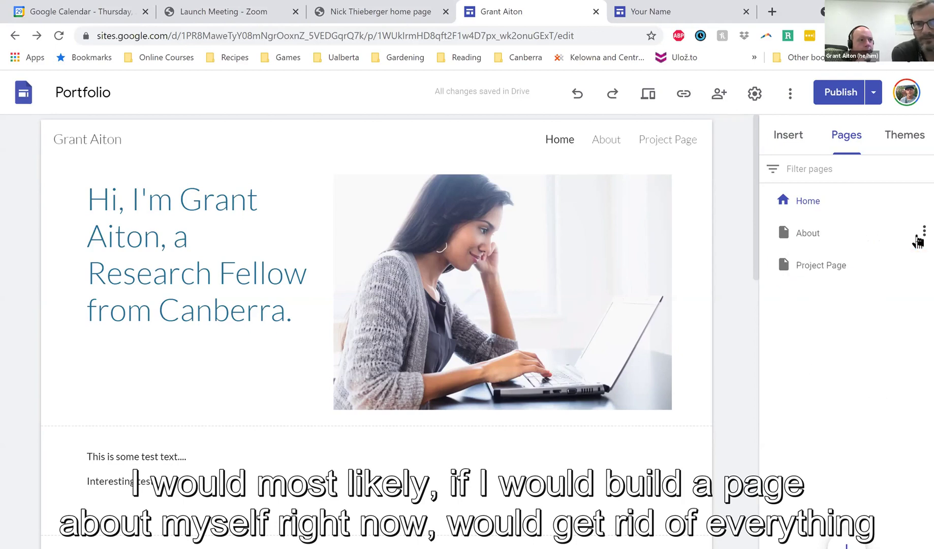
click(918, 239)
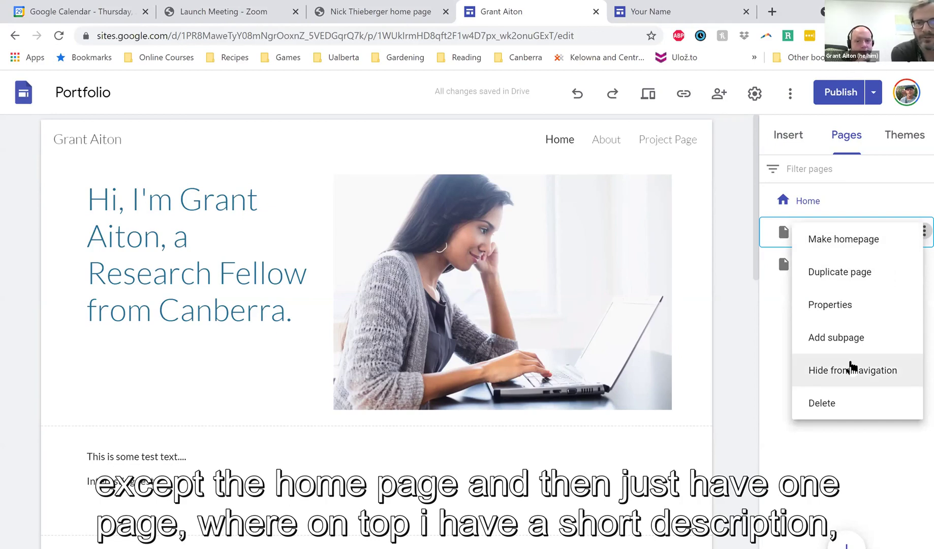
click(826, 413)
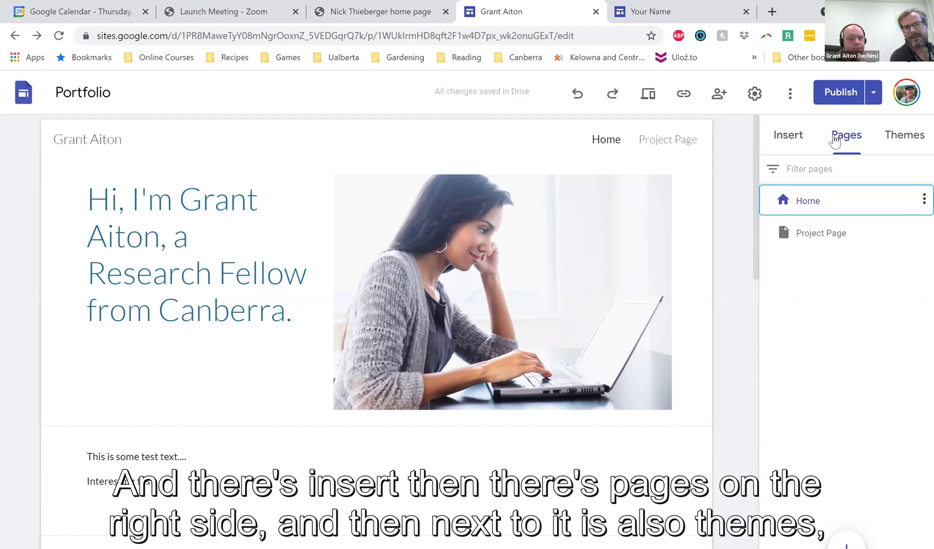
Step: Try the Diplomat and Vision themes, then apply the Level theme to the site
click(914, 141)
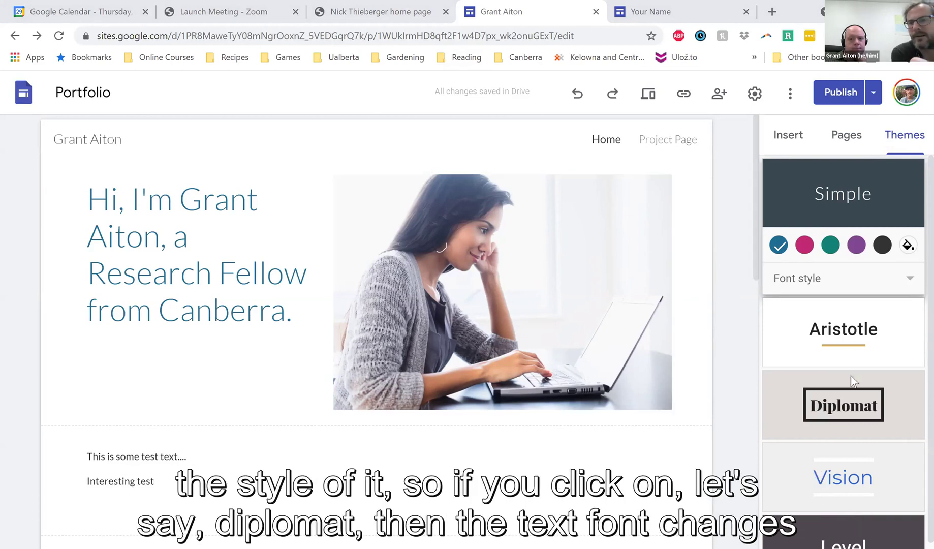
click(849, 415)
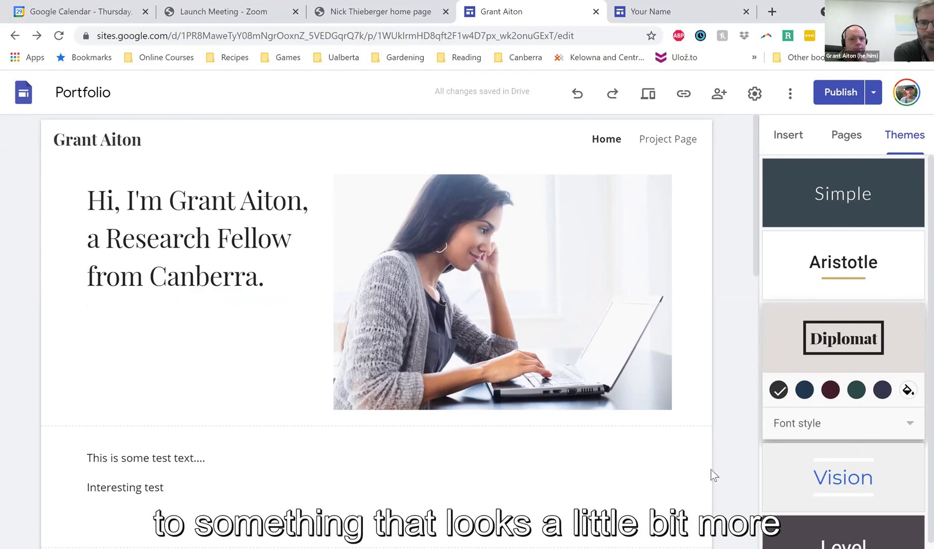
scroll(644, 476, down, 5)
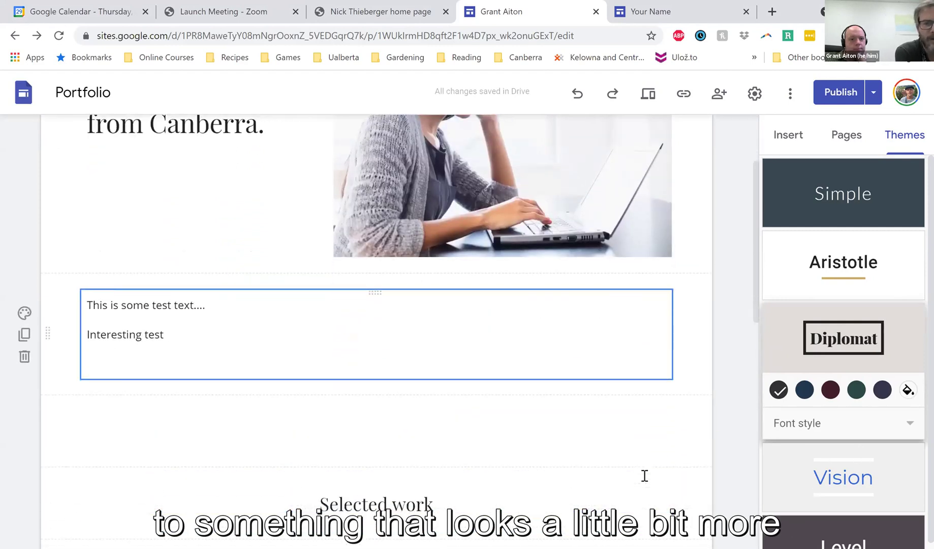
scroll(645, 475, down, 2)
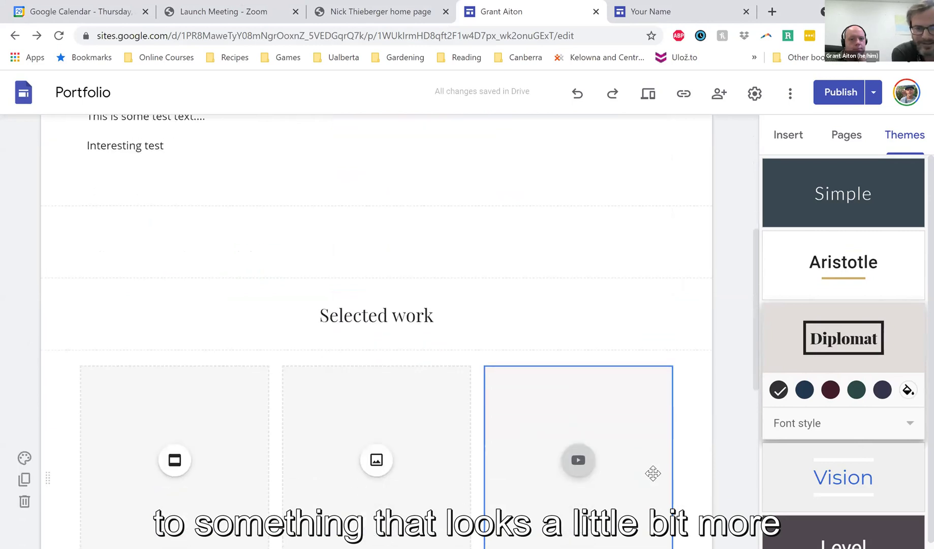
scroll(653, 473, up, 7)
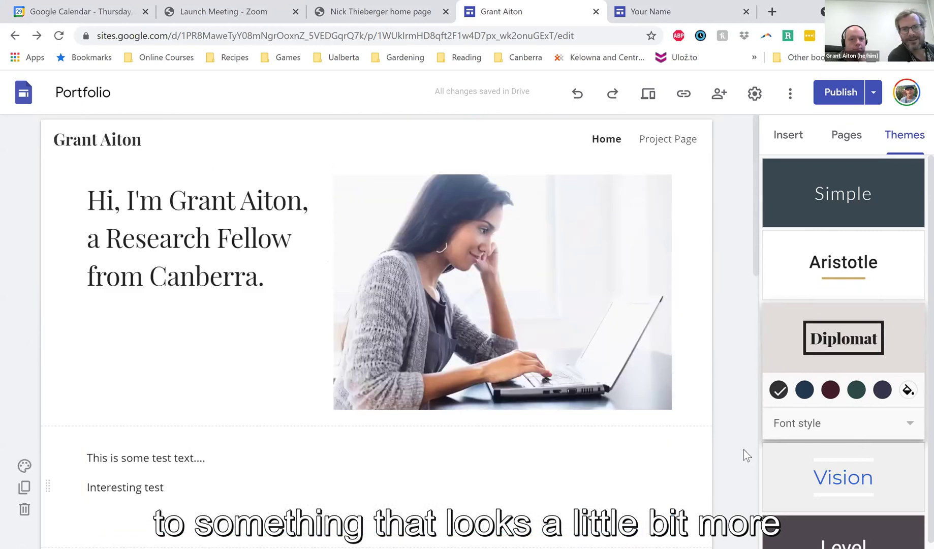
click(844, 486)
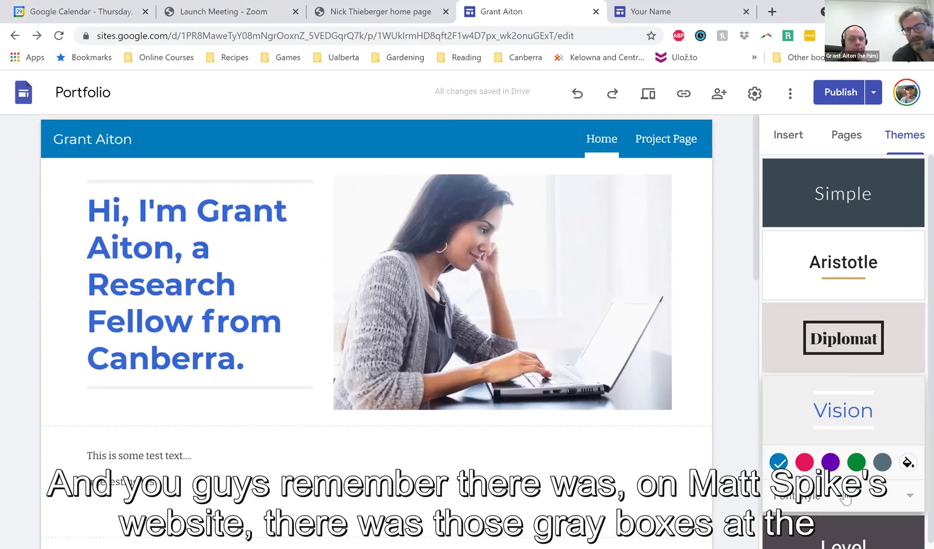
click(836, 545)
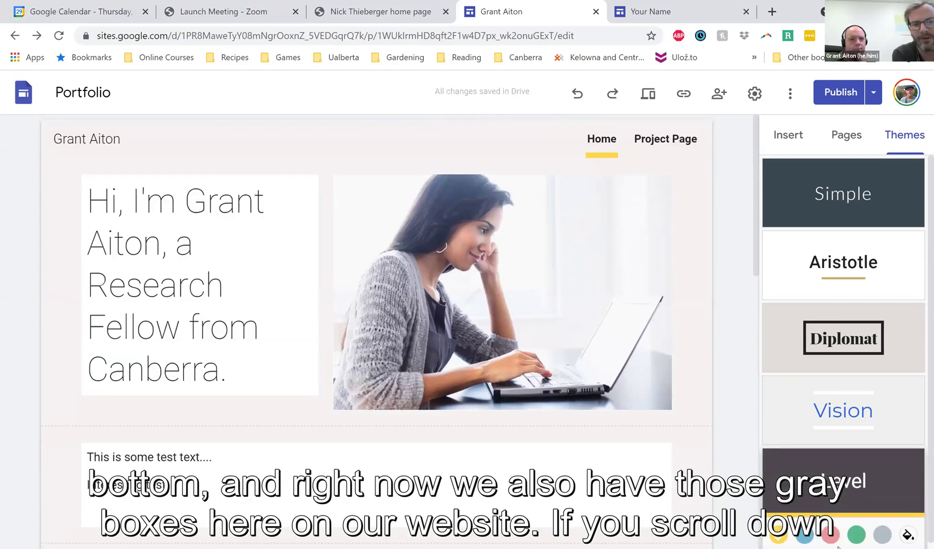
scroll(520, 412, down, 3)
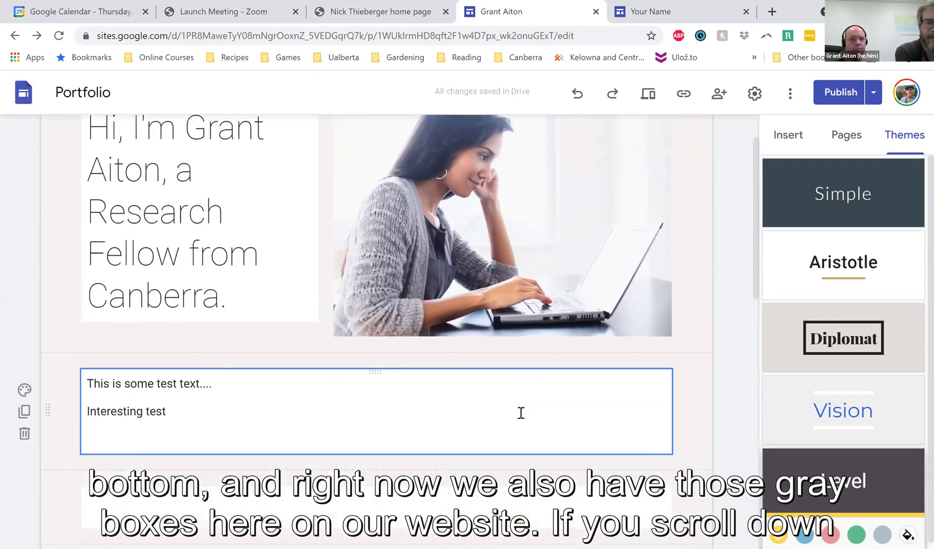
scroll(529, 412, down, 7)
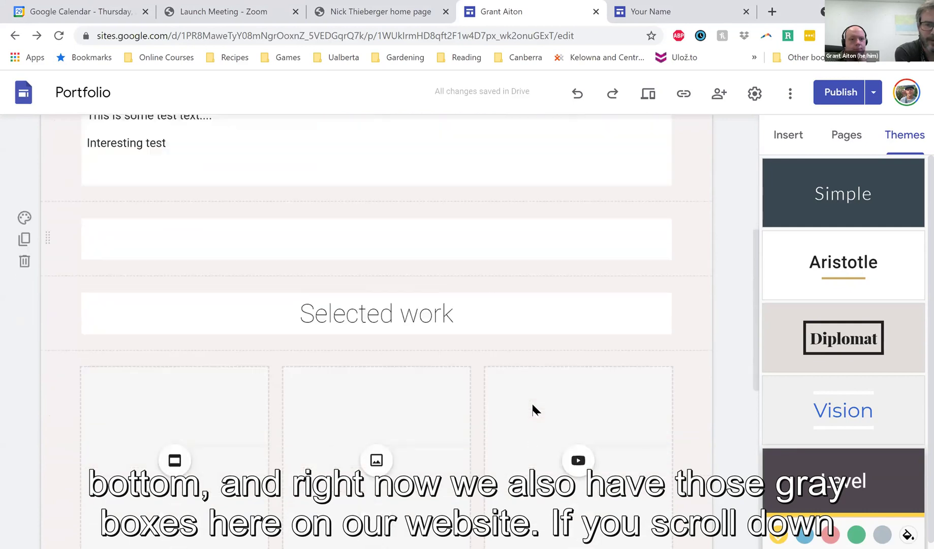
scroll(531, 402, down, 4)
click(531, 403)
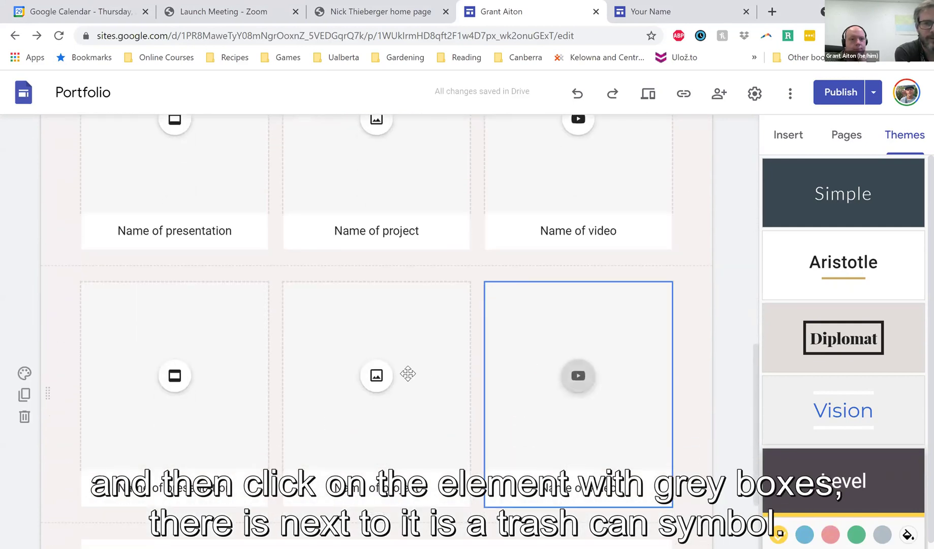
Step: Delete the second row of Selected work placeholder cards, leaving a single row
click(220, 329)
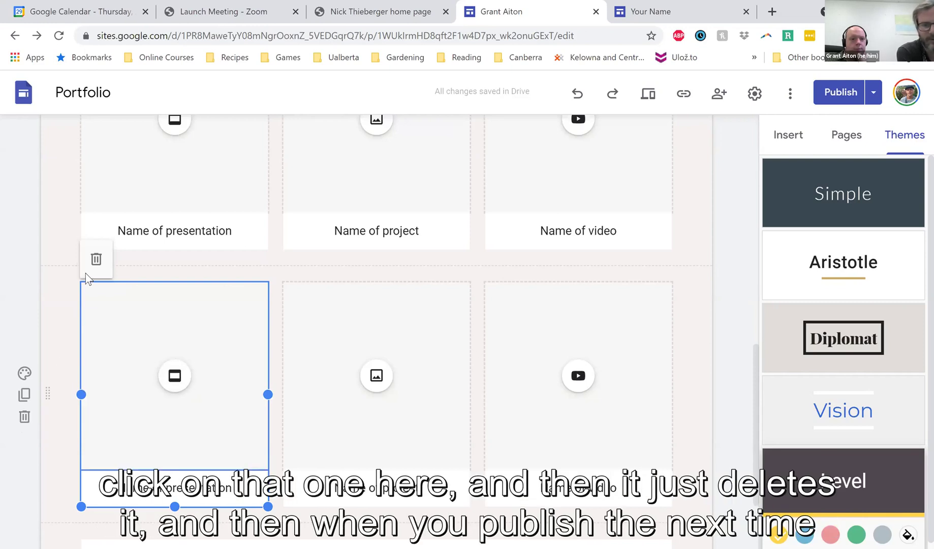
click(25, 418)
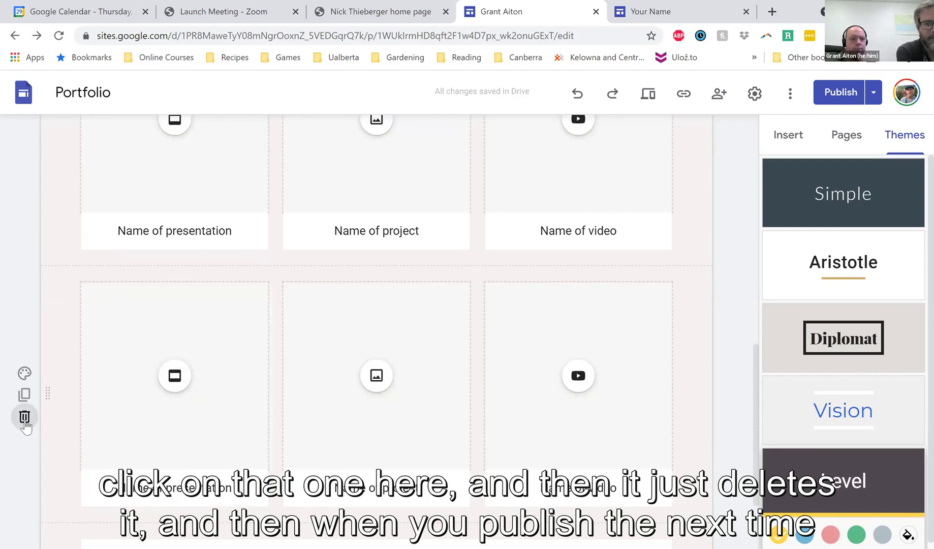
scroll(173, 411, up, 1)
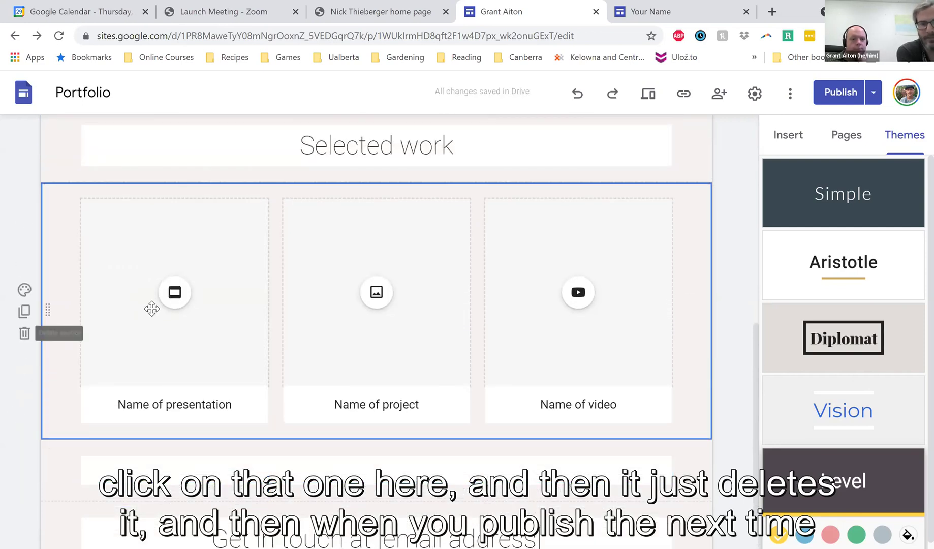
click(832, 95)
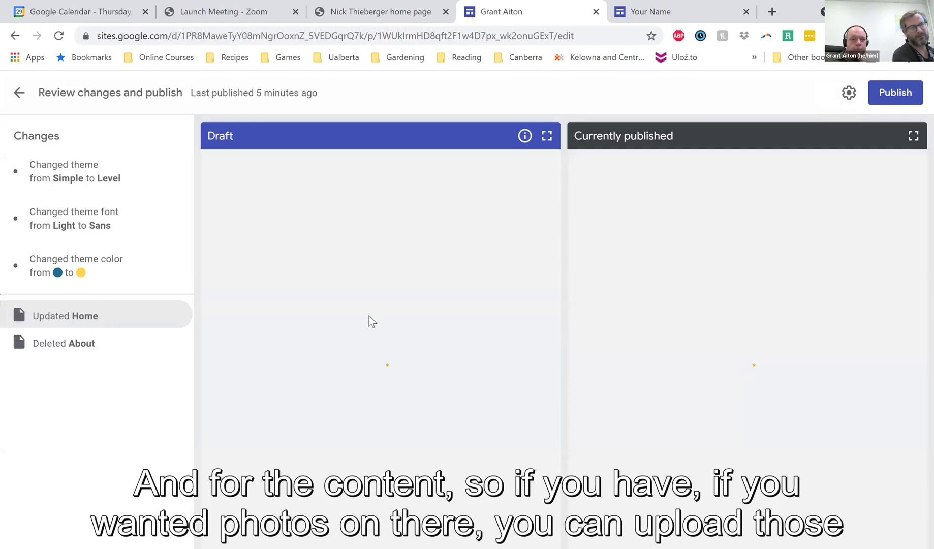
Step: Publish the draft changes and check that the live site shows the owner's name and 'Interesting test'
click(886, 101)
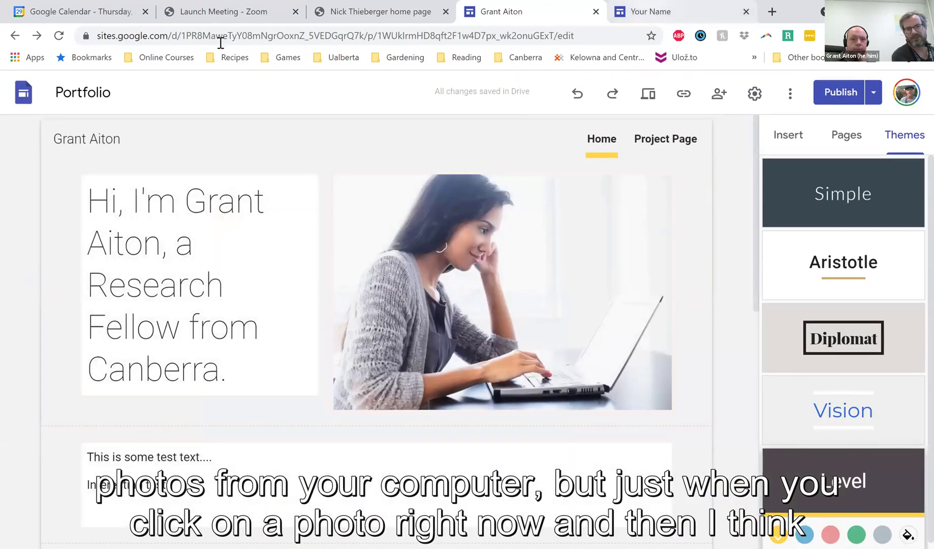
key(ctrl+Tab)
click(58, 35)
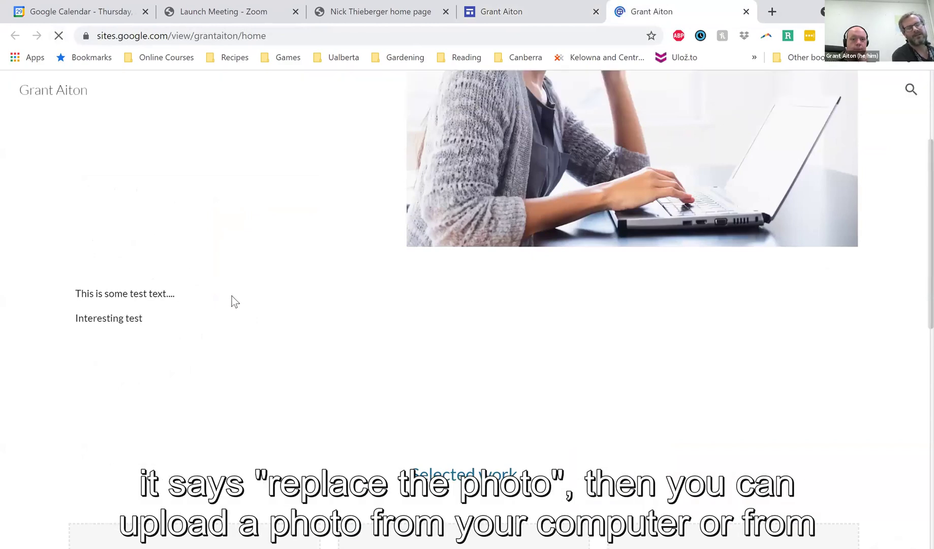
scroll(233, 300, down, 2)
scroll(232, 303, up, 5)
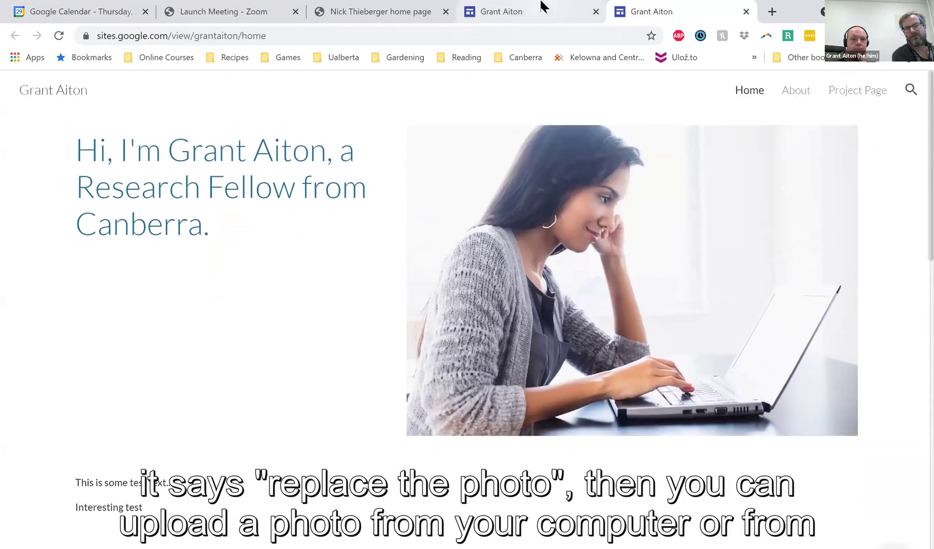
click(543, 6)
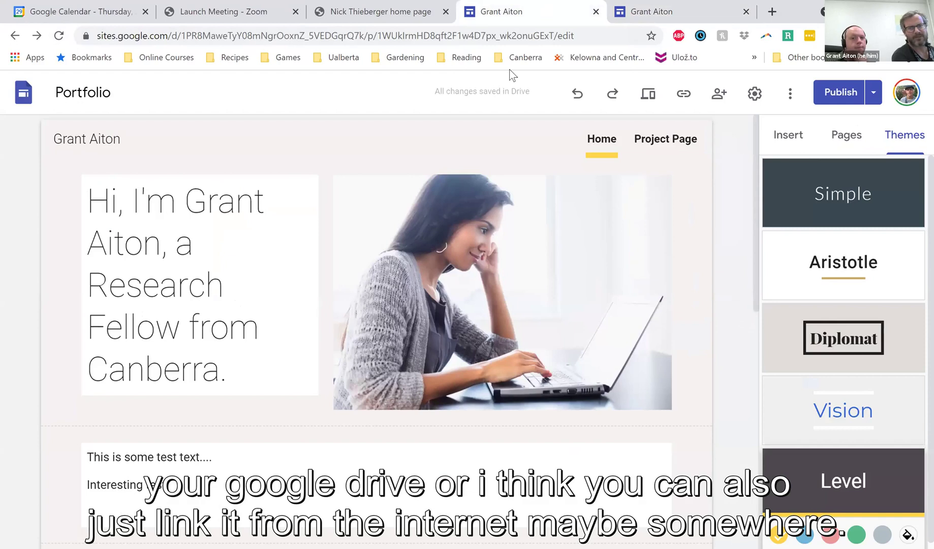
Step: Select the hero photo, view its Replace image options, and close them without changes
click(466, 308)
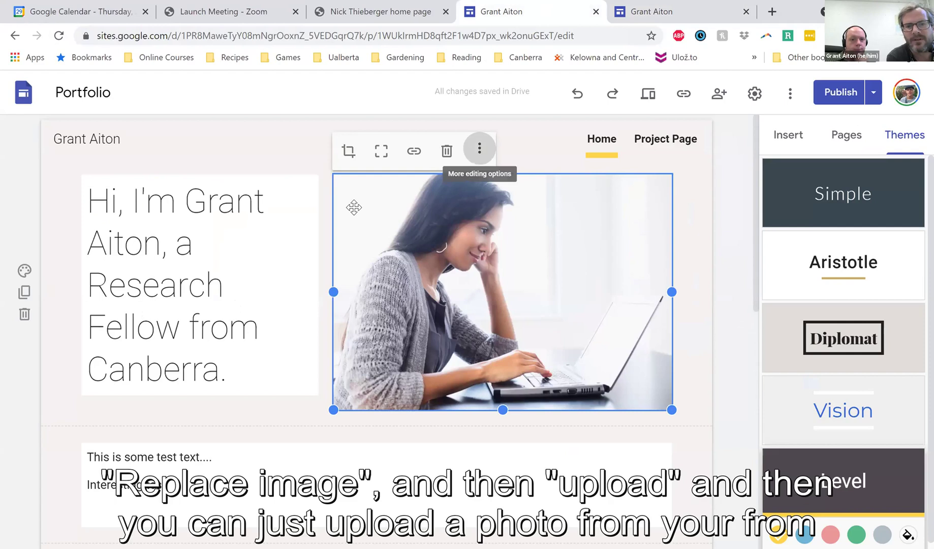
click(480, 148)
mouse_move(511, 157)
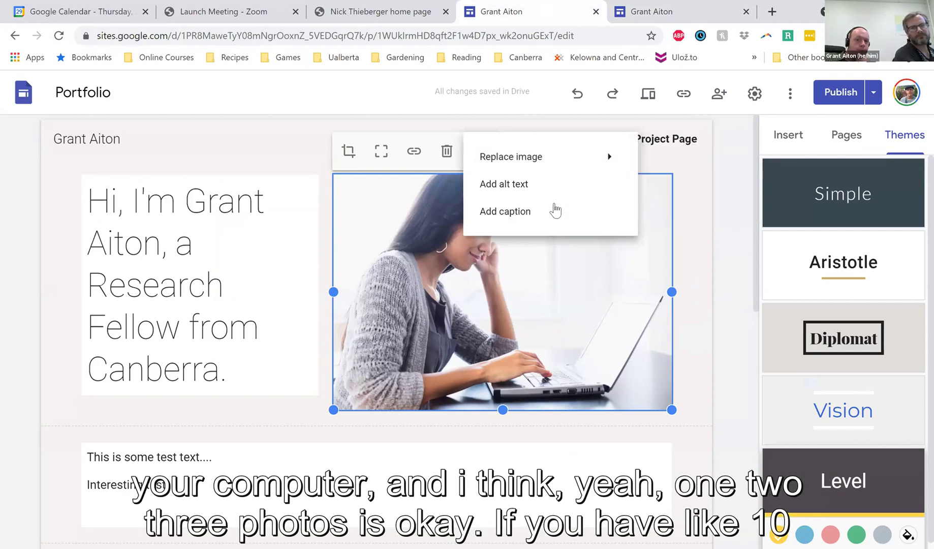
click(477, 260)
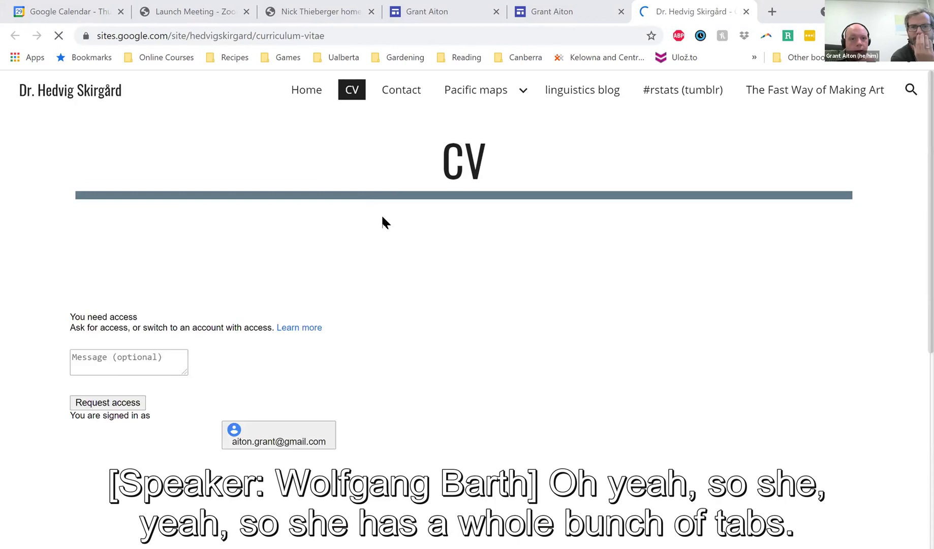
scroll(387, 321, down, 3)
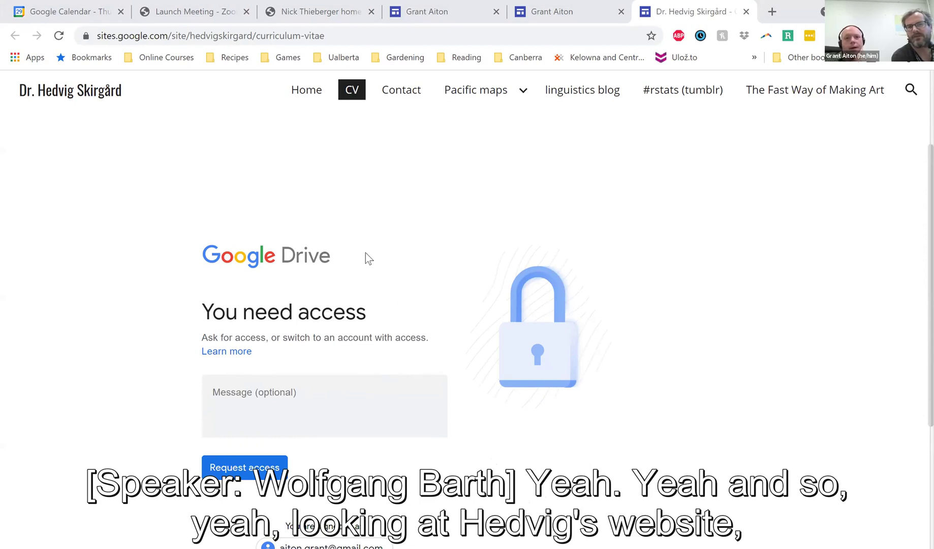
scroll(366, 254, up, 3)
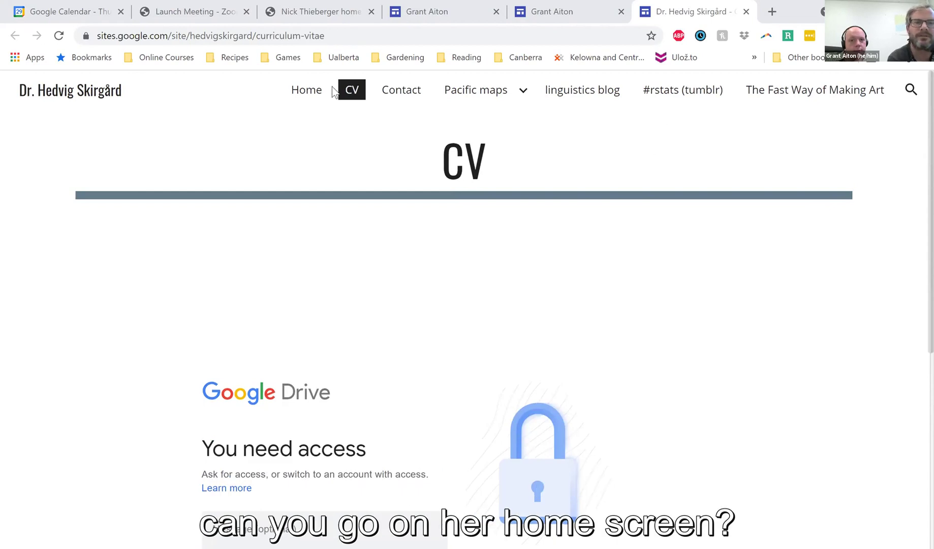
click(294, 101)
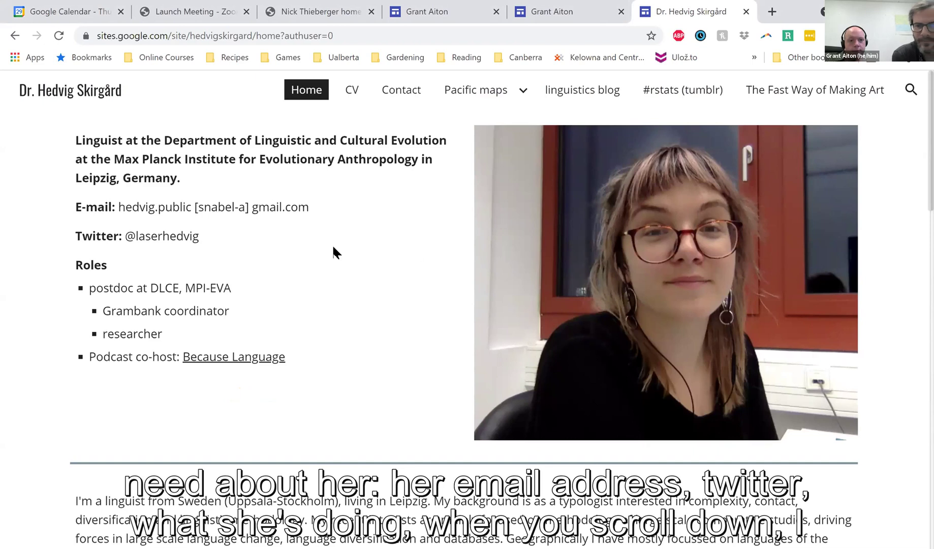
scroll(325, 269, down, 5)
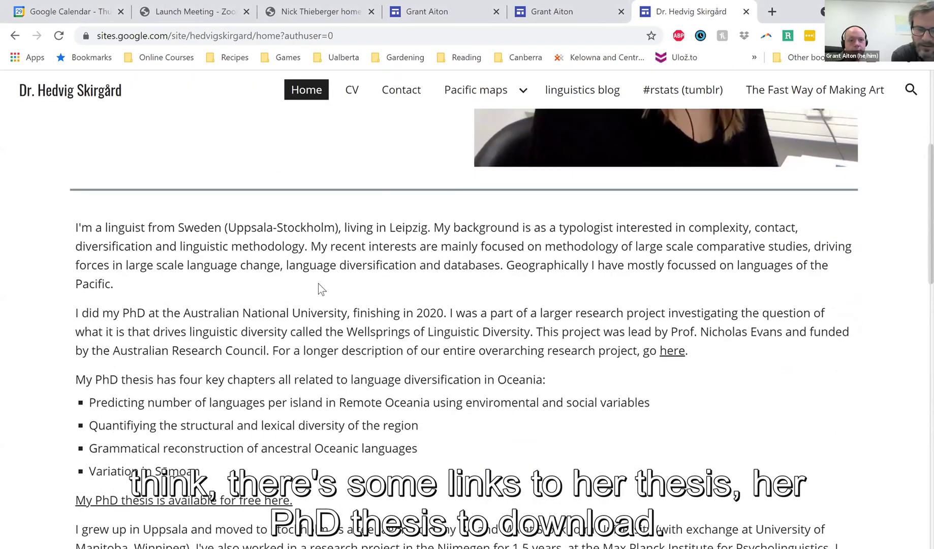
scroll(318, 284, down, 1)
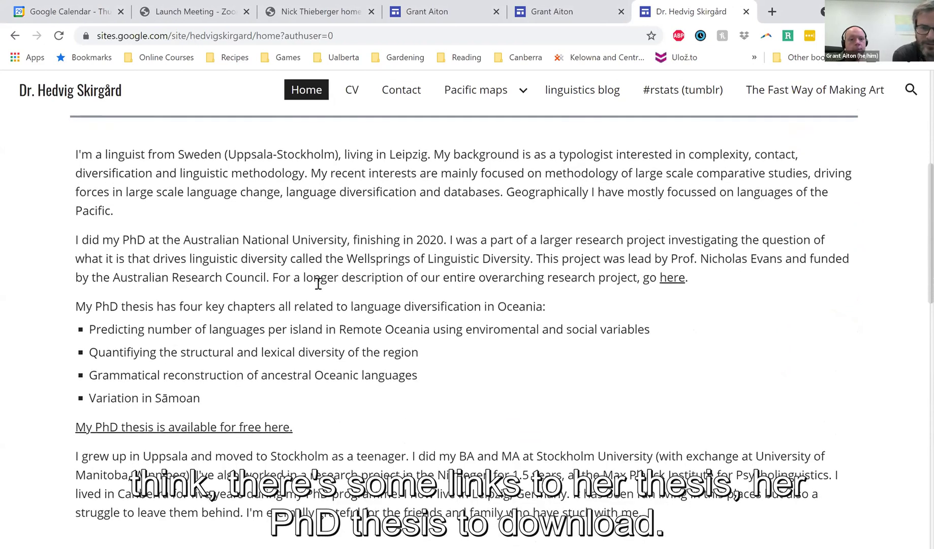
scroll(318, 283, down, 1)
scroll(319, 289, down, 1)
scroll(320, 289, down, 1)
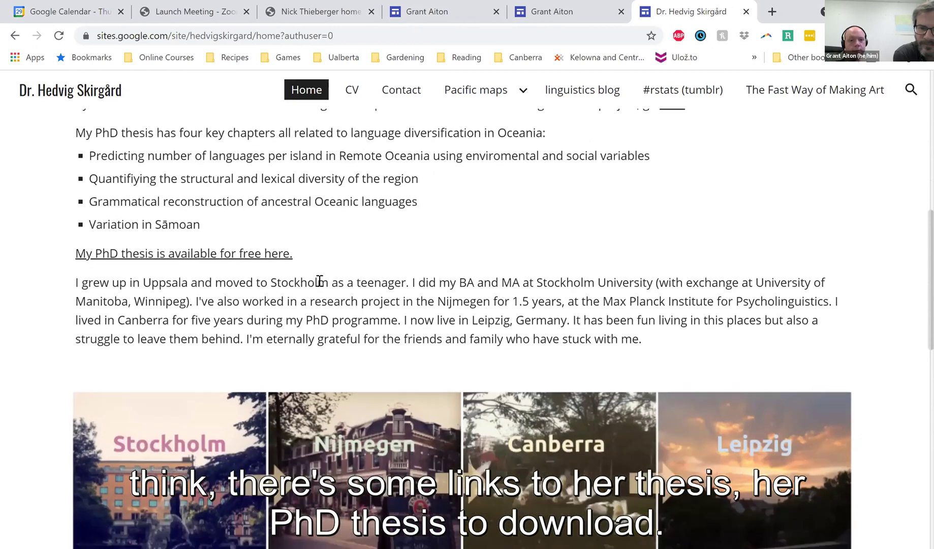
scroll(320, 279, down, 1)
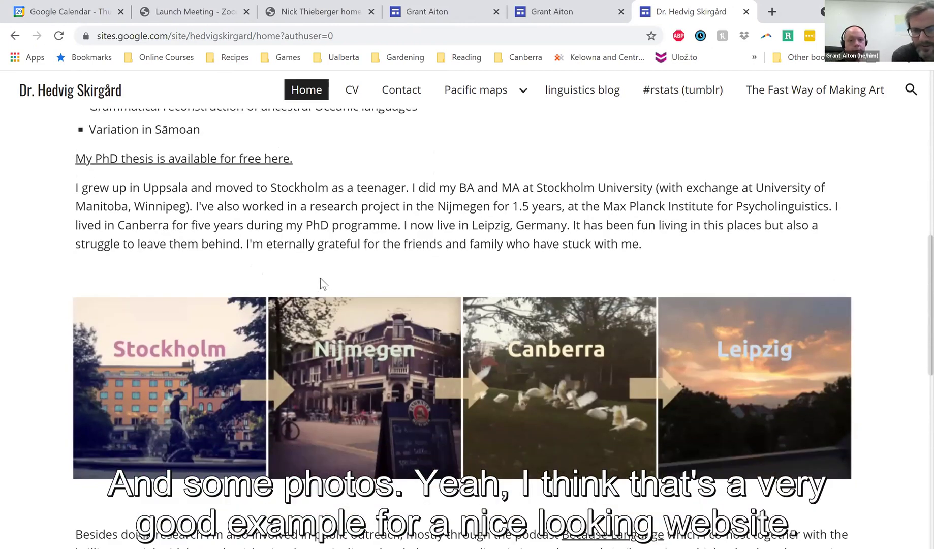
scroll(320, 282, down, 1)
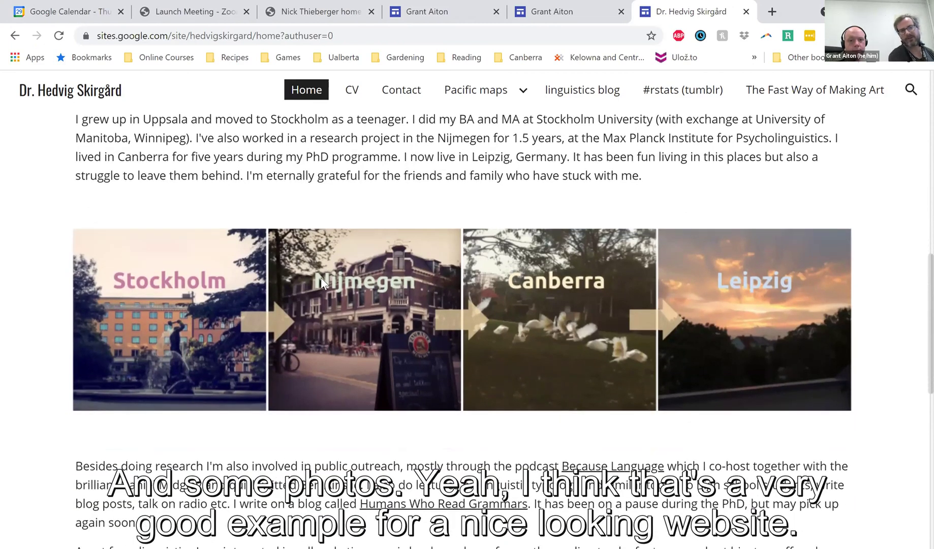
scroll(321, 278, down, 3)
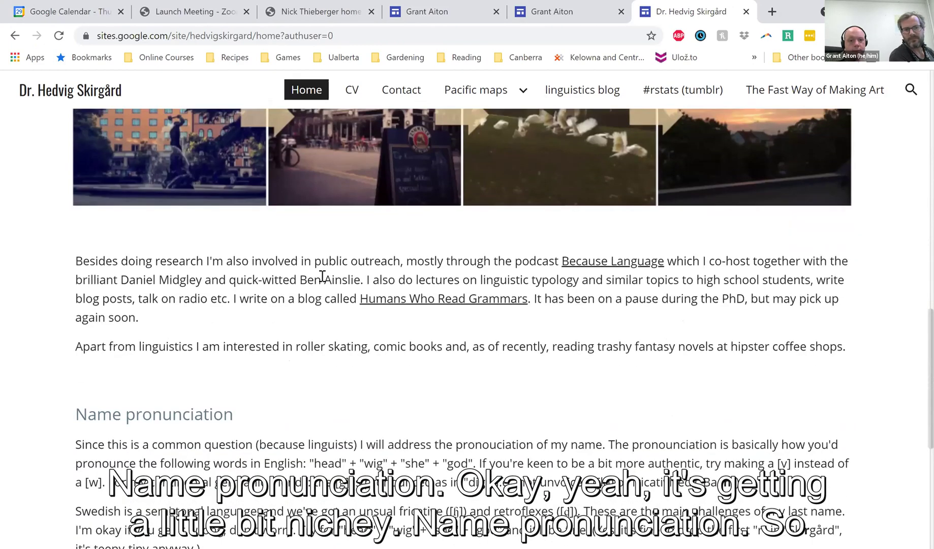
scroll(323, 278, down, 2)
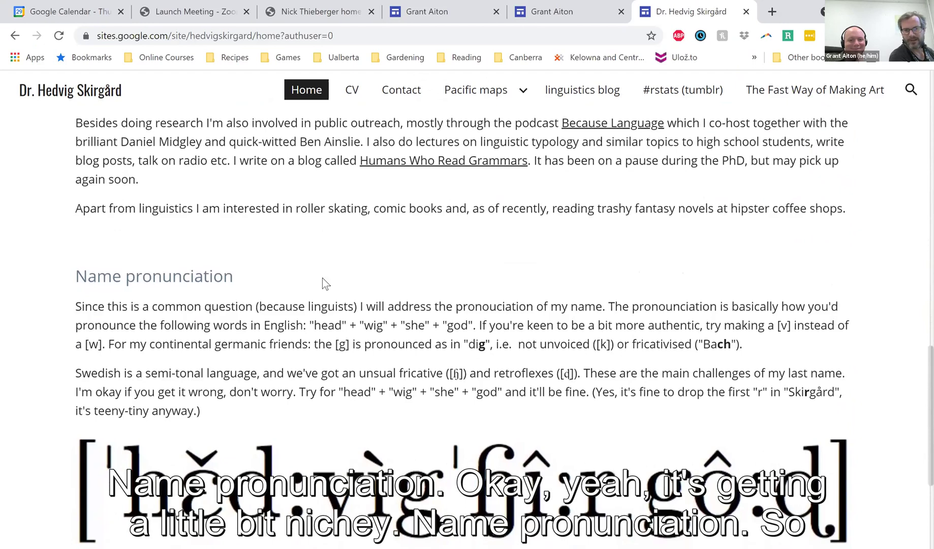
scroll(326, 283, down, 1)
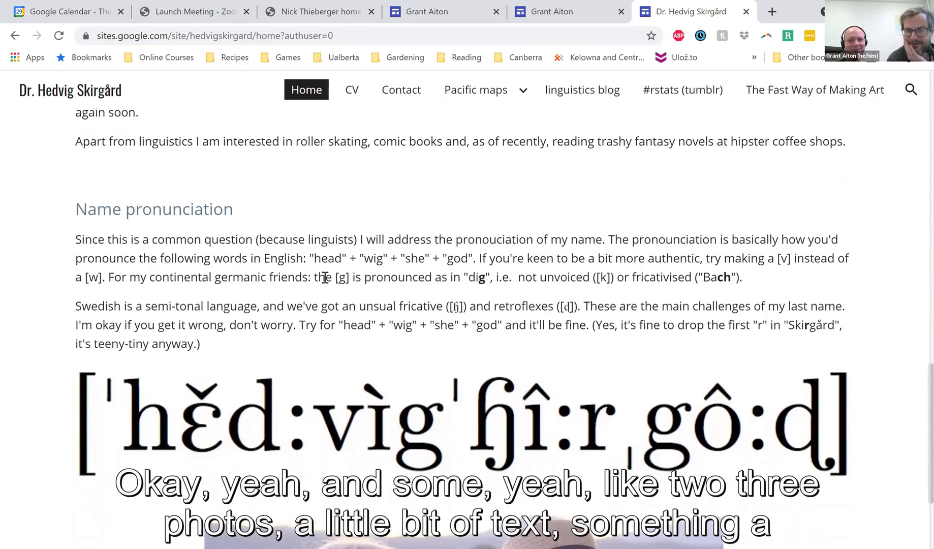
scroll(325, 277, down, 2)
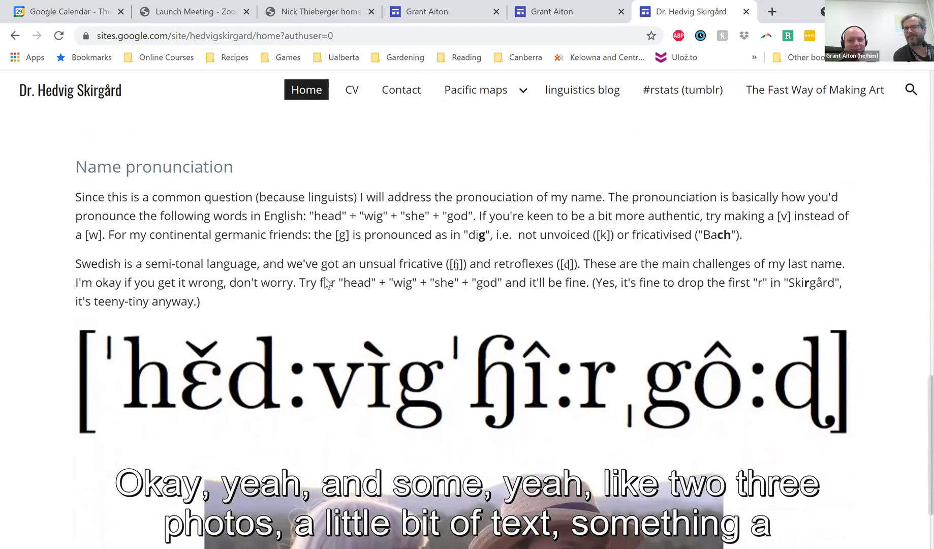
scroll(326, 279, down, 2)
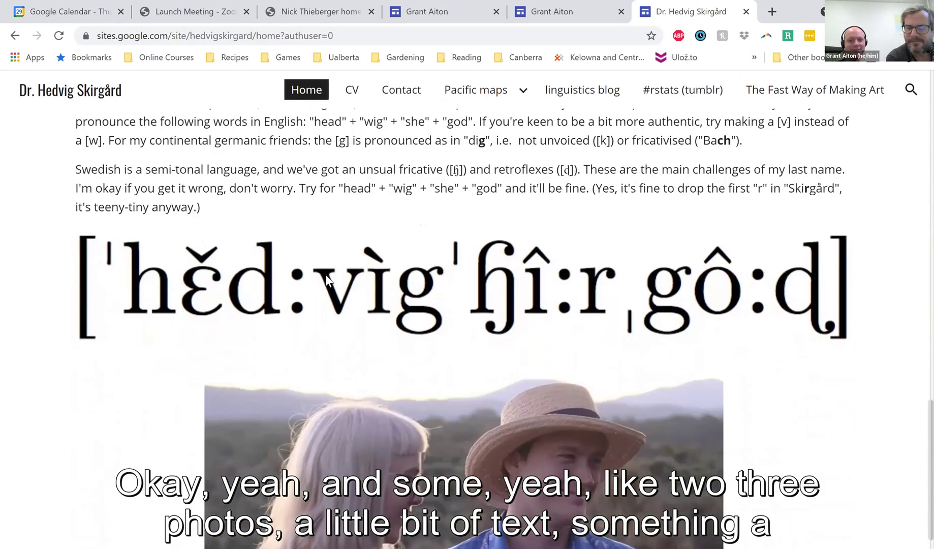
scroll(326, 277, down, 2)
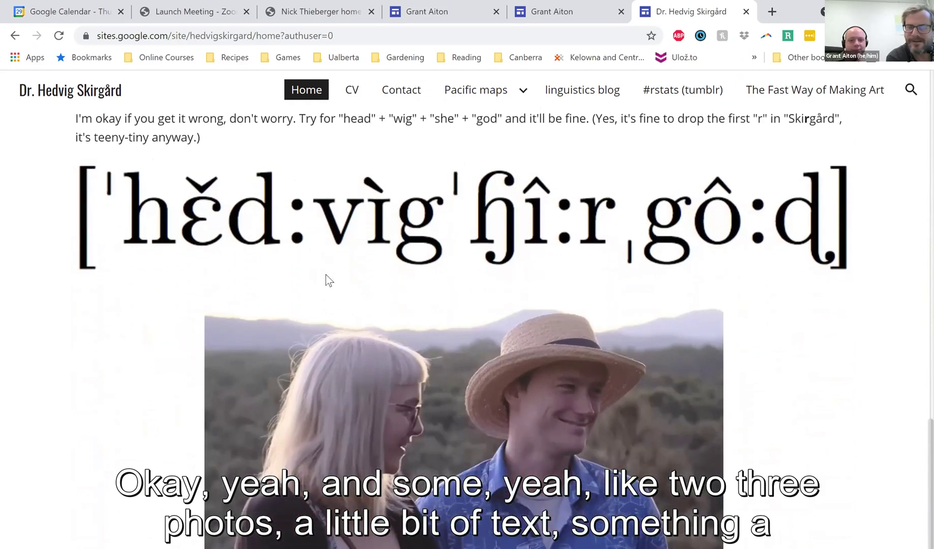
scroll(325, 277, down, 2)
scroll(326, 273, down, 2)
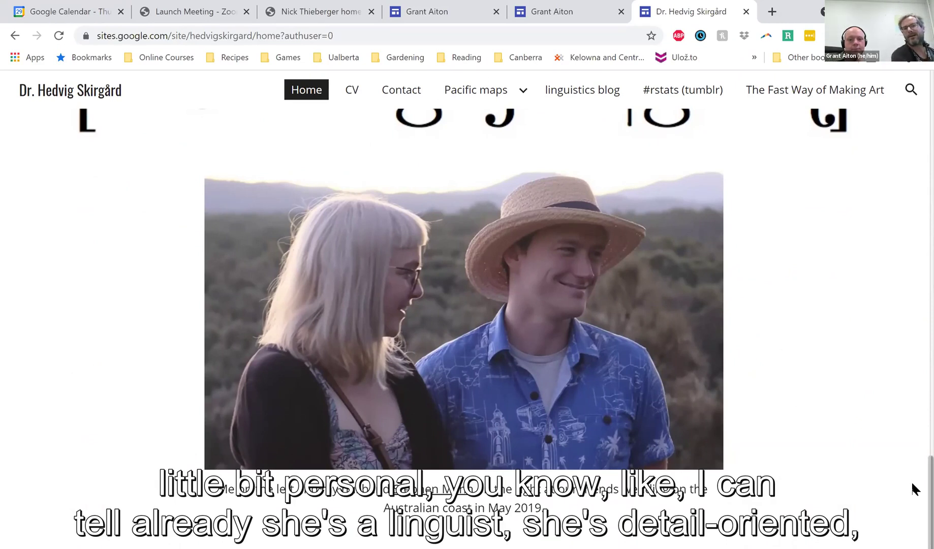
drag(913, 484, 913, 203)
scroll(915, 204, up, 10)
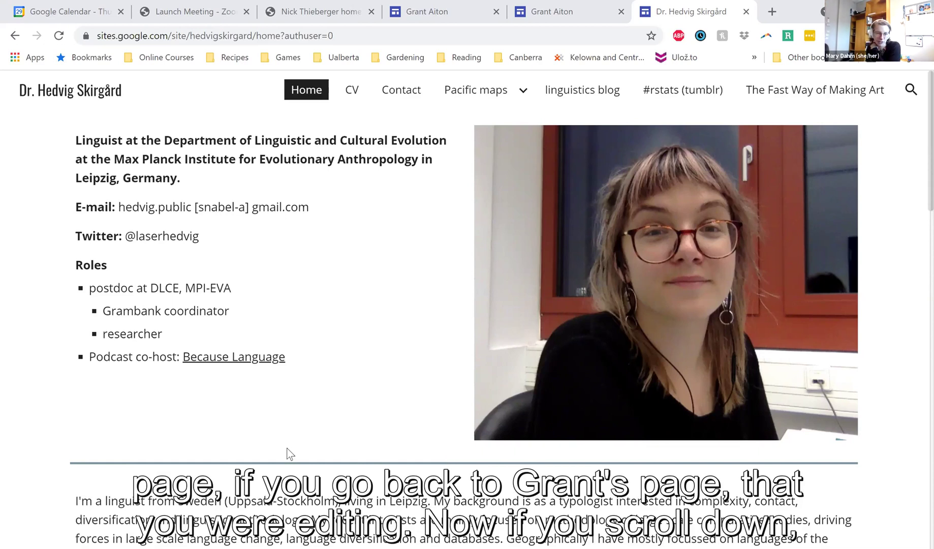
Step: Return to the Portfolio editor and review the presentation, project and video placeholder cards
click(416, 15)
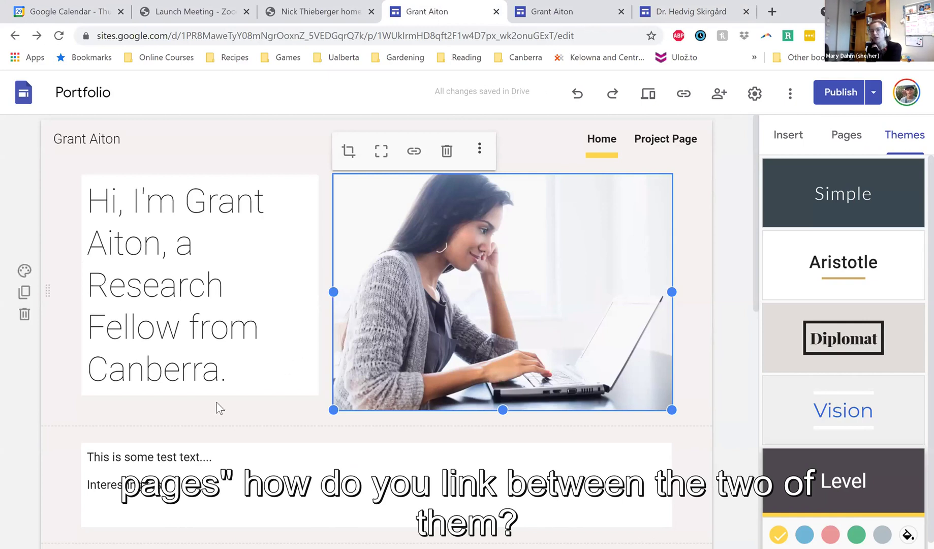
scroll(223, 404, down, 2)
scroll(228, 407, down, 6)
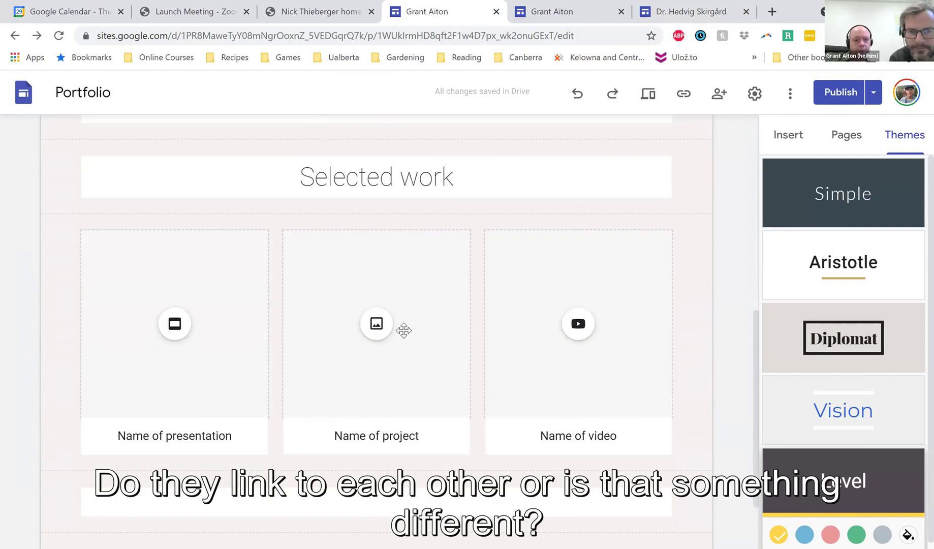
scroll(411, 344, down, 4)
scroll(413, 349, up, 5)
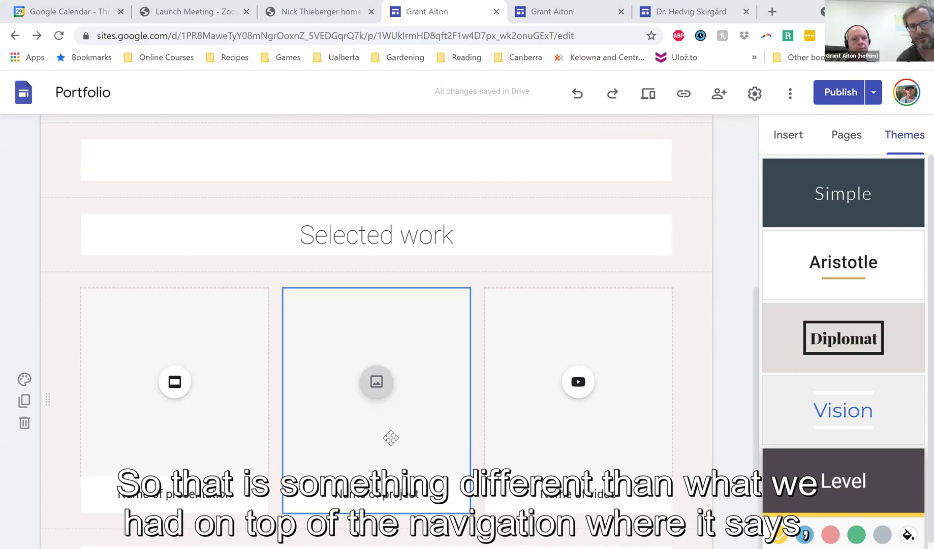
scroll(391, 438, up, 6)
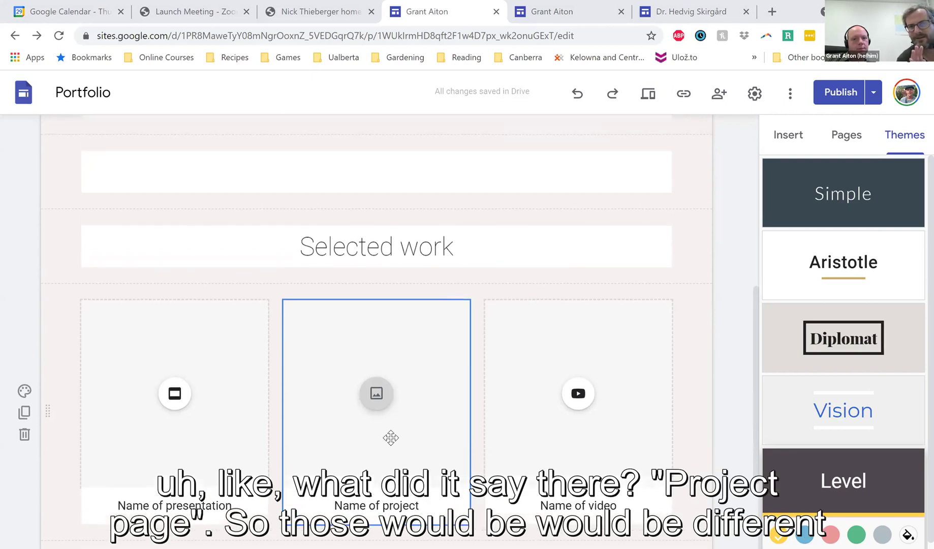
scroll(391, 438, up, 3)
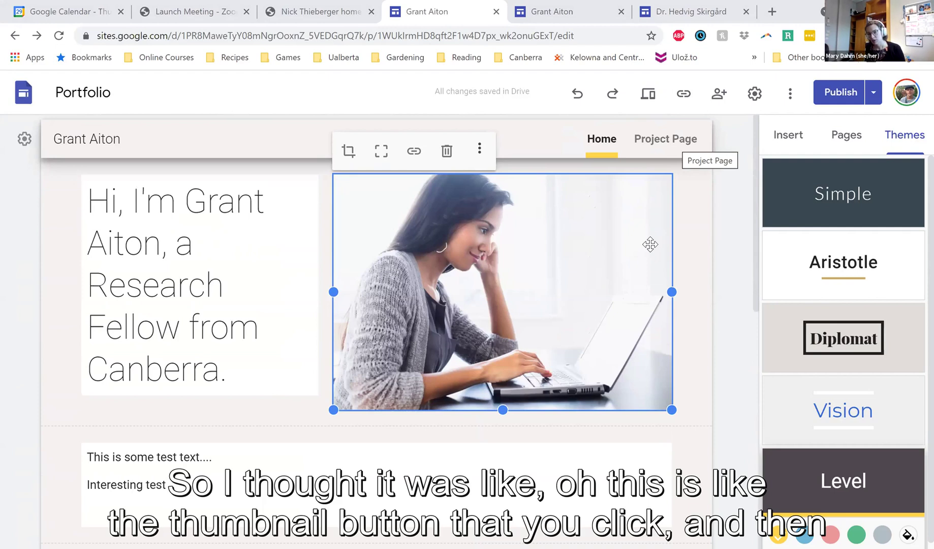
scroll(336, 515, down, 1)
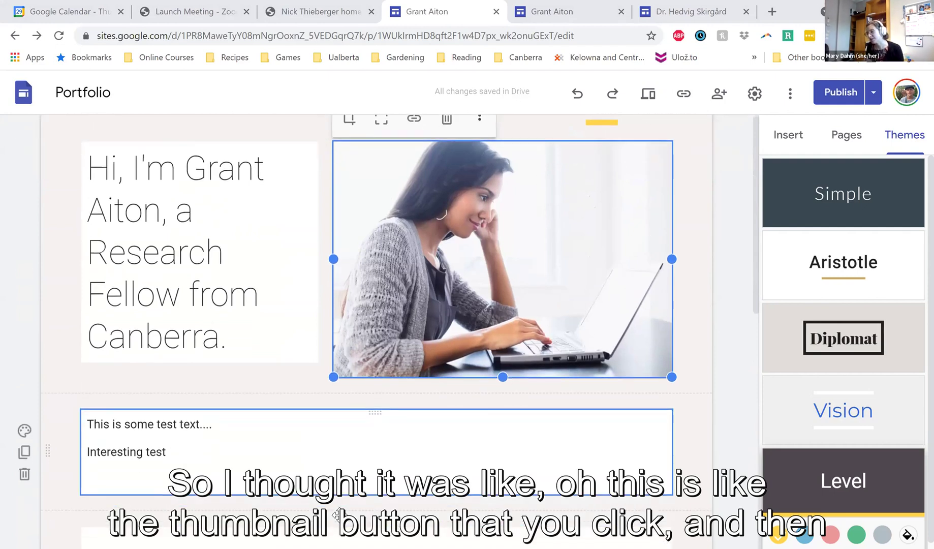
scroll(336, 515, down, 12)
scroll(392, 294, up, 3)
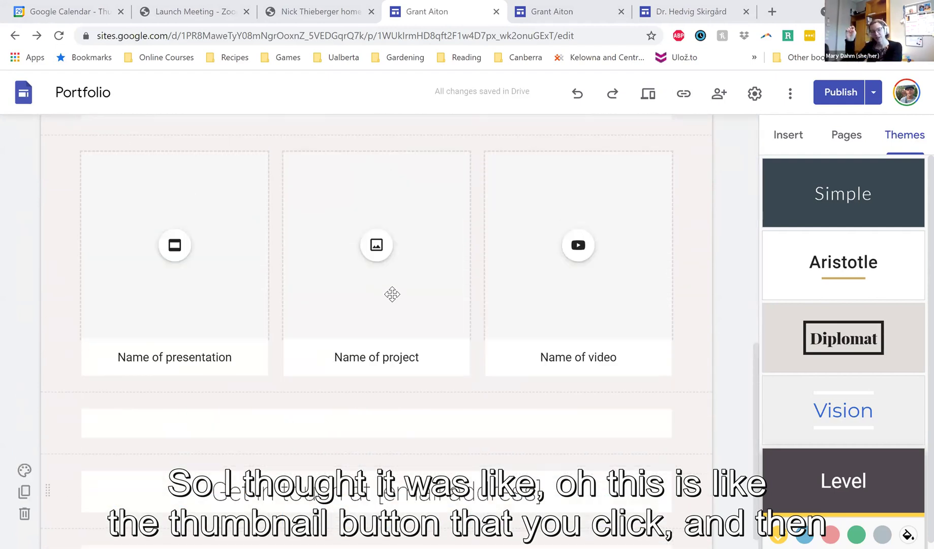
Step: Inspect the Name of project card and the empty text box, then switch to the example site
click(392, 278)
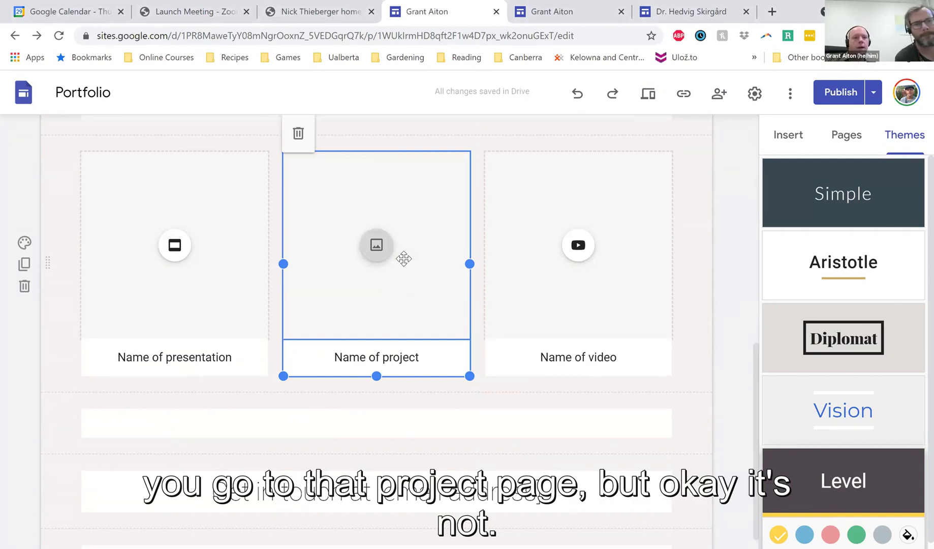
scroll(398, 289, up, 2)
scroll(397, 347, up, 1)
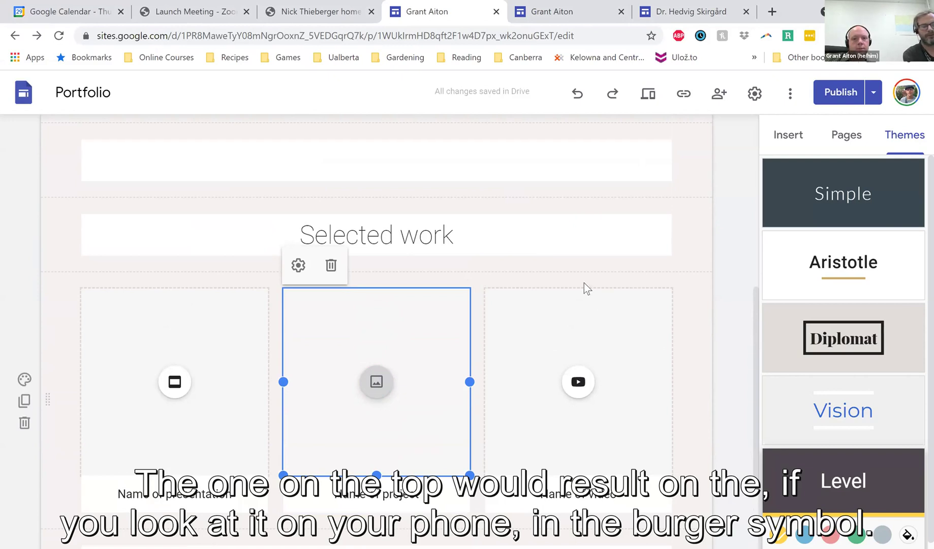
scroll(592, 281, up, 1)
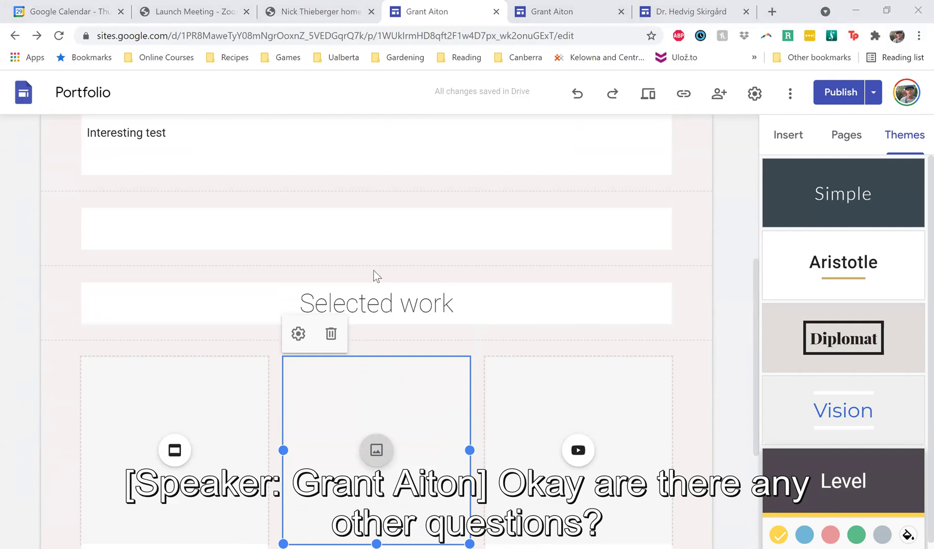
click(229, 234)
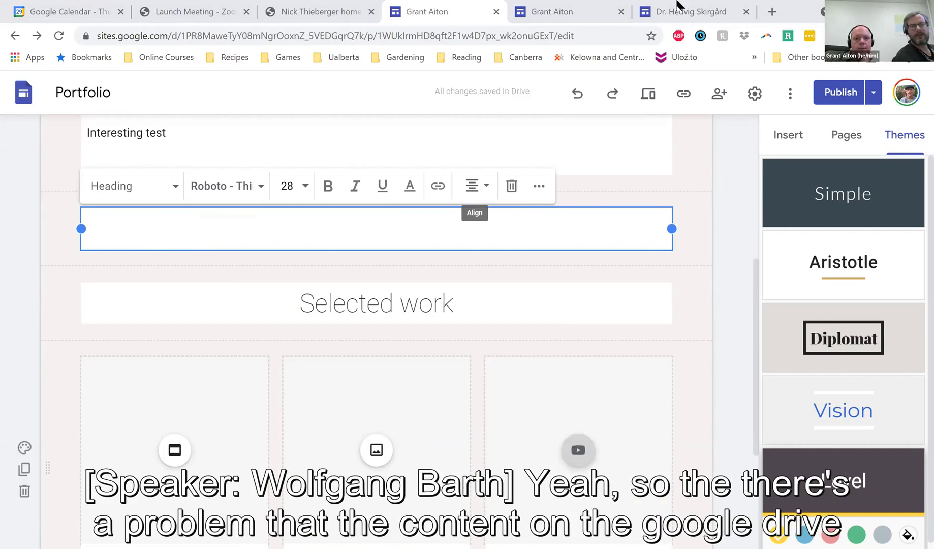
click(691, 11)
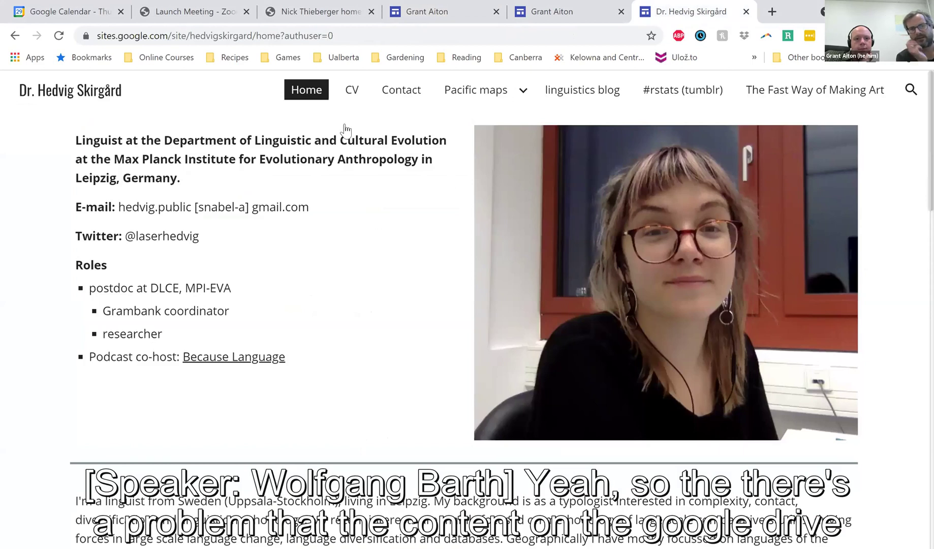
Step: Open the example site's CV page and try the embedded Drive file's access message box
click(352, 91)
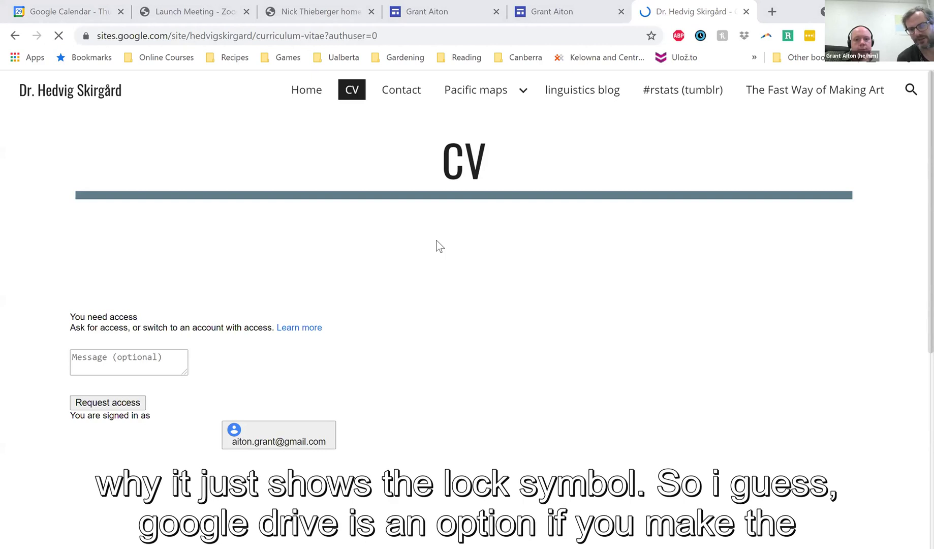
scroll(262, 369, down, 2)
scroll(262, 368, down, 1)
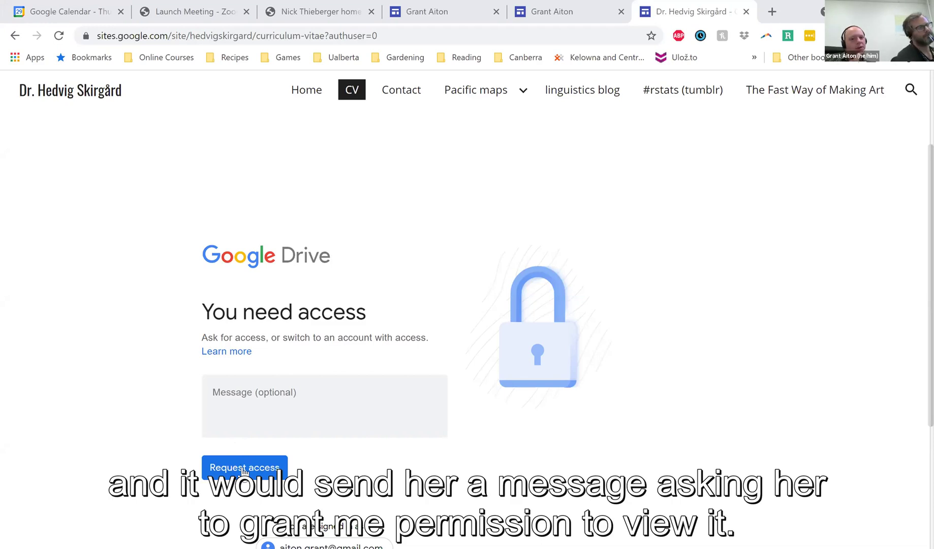
click(258, 393)
click(130, 414)
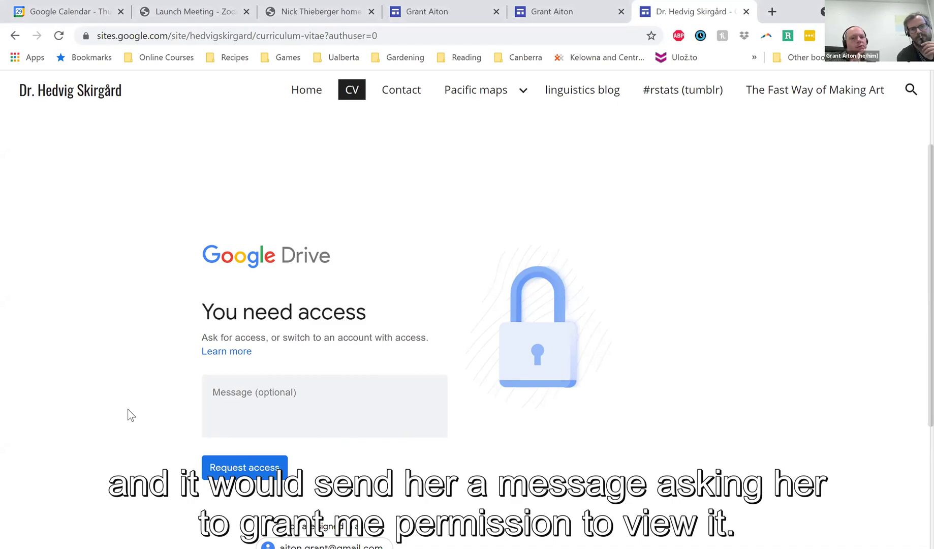